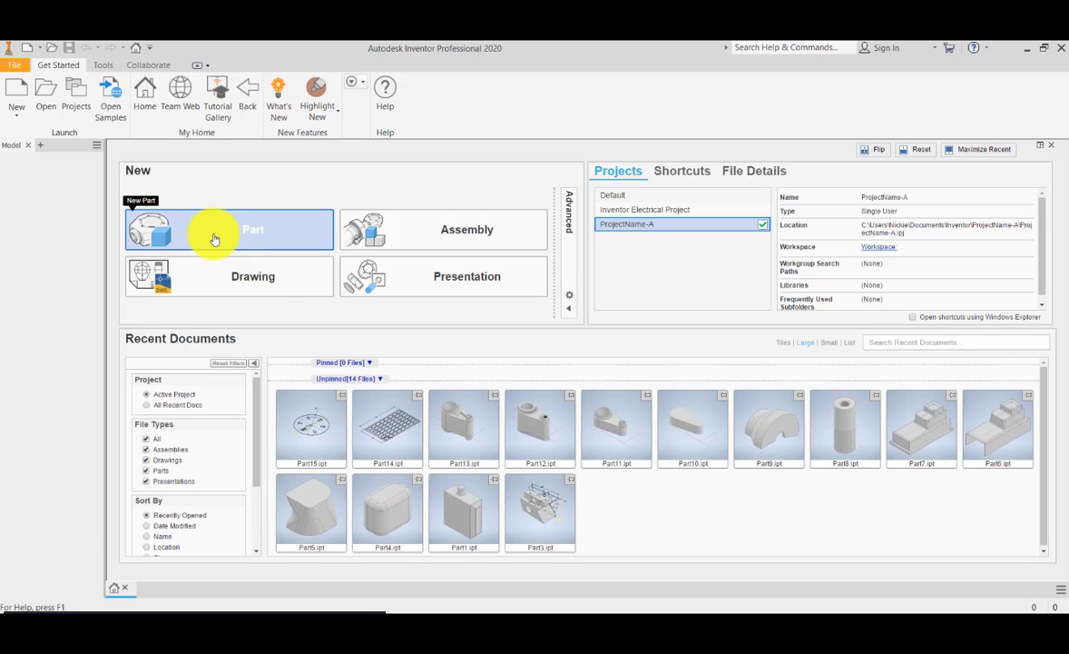
- Create a new part and start a 2D sketch on the horizontal XZ origin plane
click(214, 238)
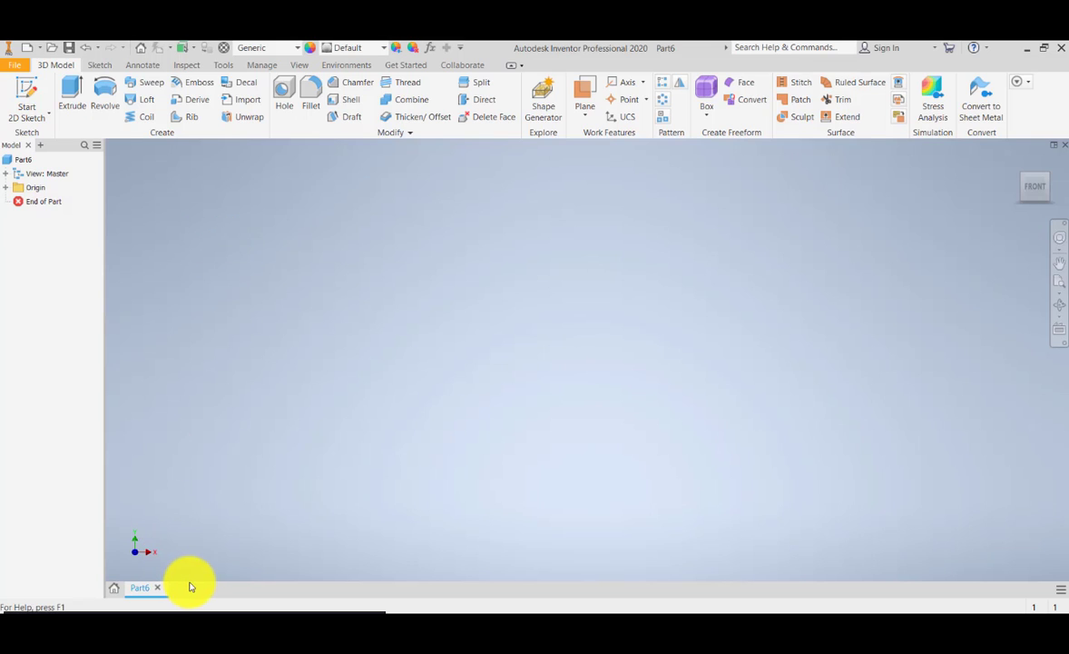
click(27, 91)
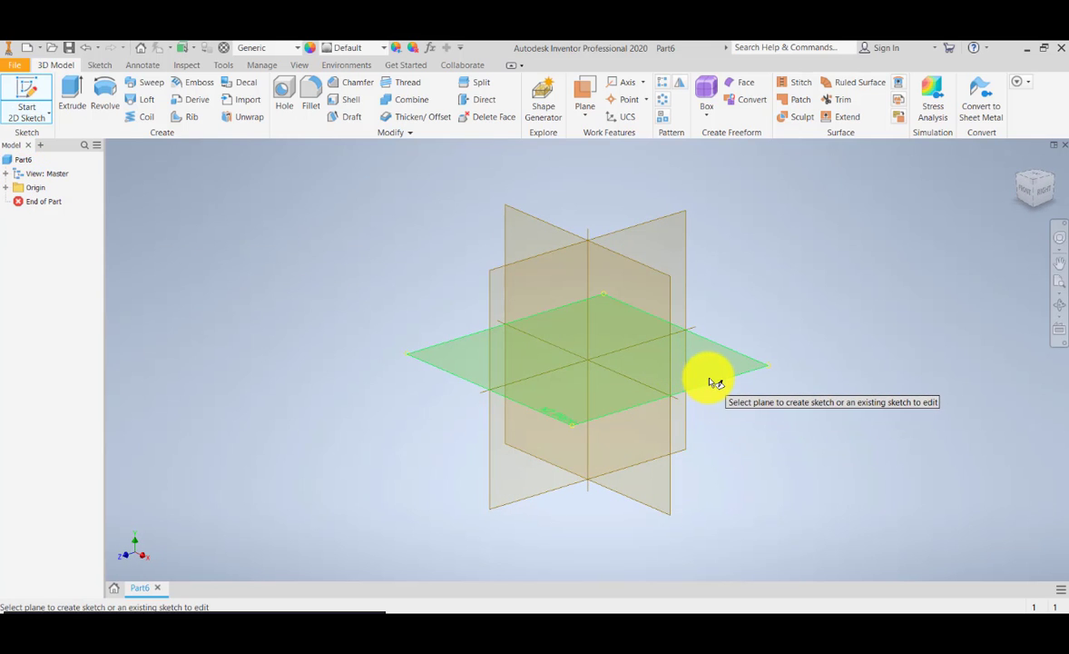
click(713, 379)
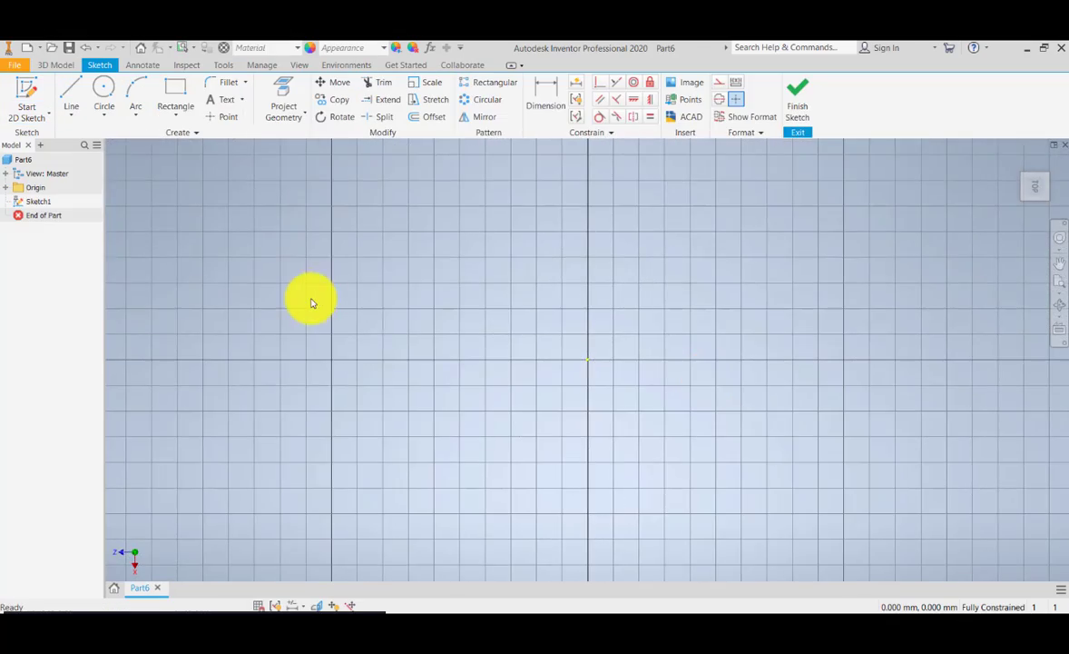
- Sketch a two-point rectangle about 77 mm wide from the sketch origin, extending up and to the left
scroll(311, 300, down, 5)
scroll(312, 300, up, 2)
middle_drag(311, 300, 315, 300)
drag(315, 300, 520, 413)
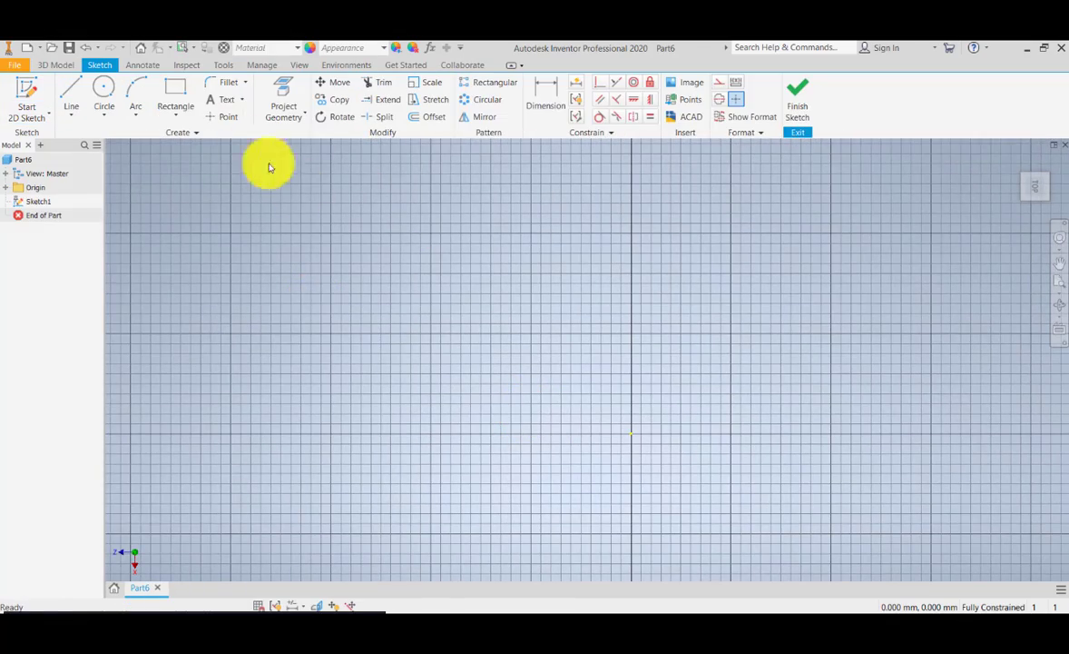
click(176, 95)
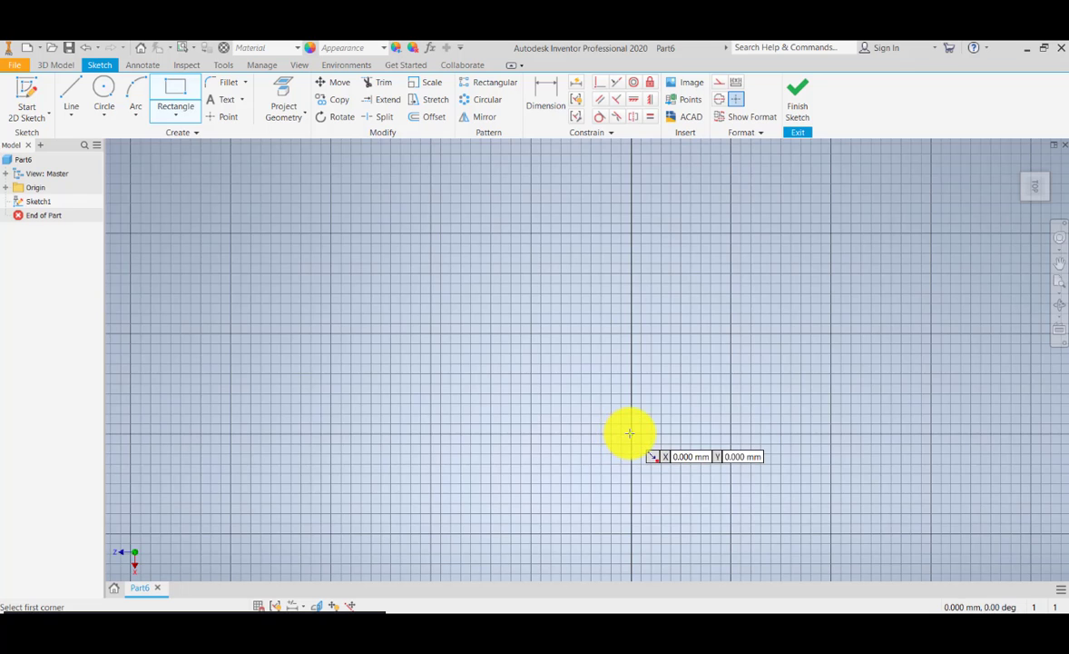
click(631, 432)
click(244, 184)
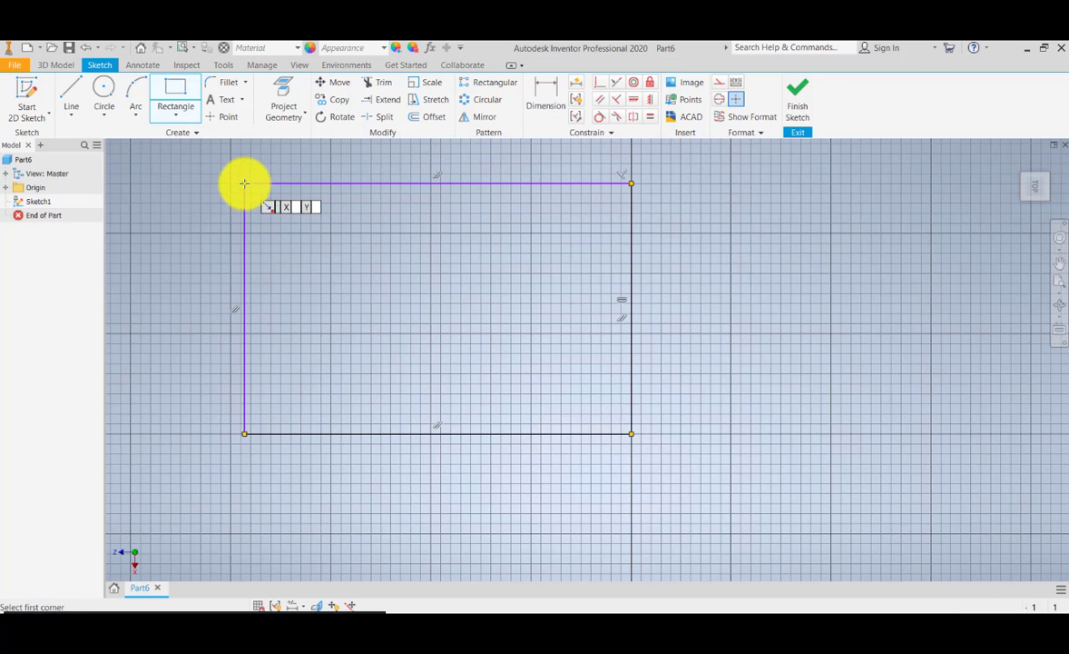
- Dimension the rectangle's top edge and set its width to 100 mm
middle_drag(375, 238, 448, 305)
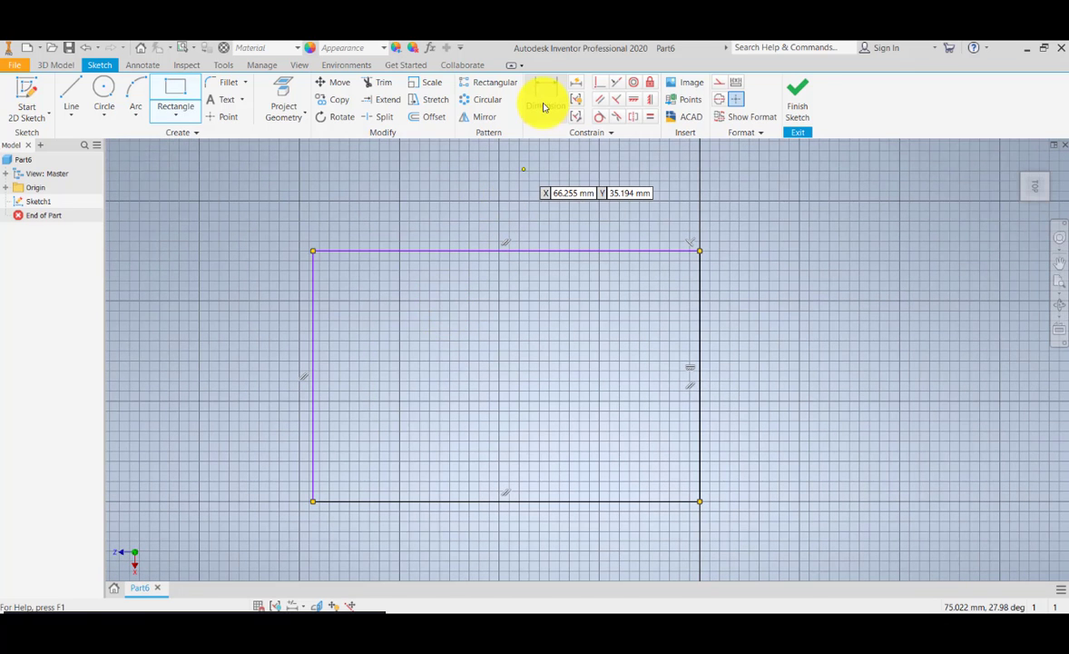
click(544, 102)
click(325, 257)
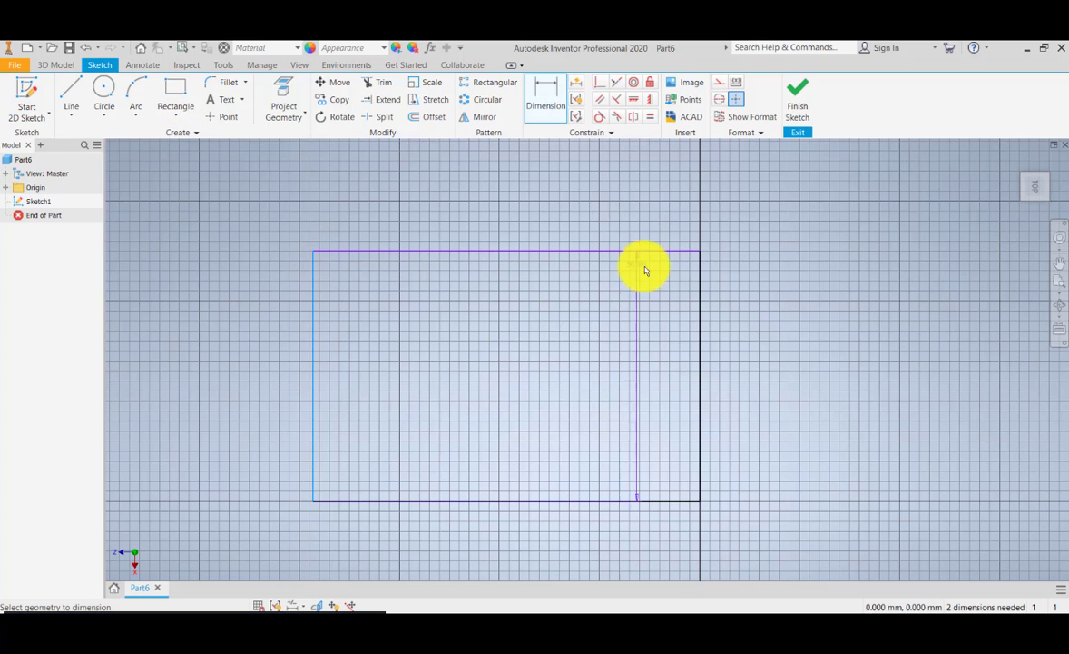
click(471, 226)
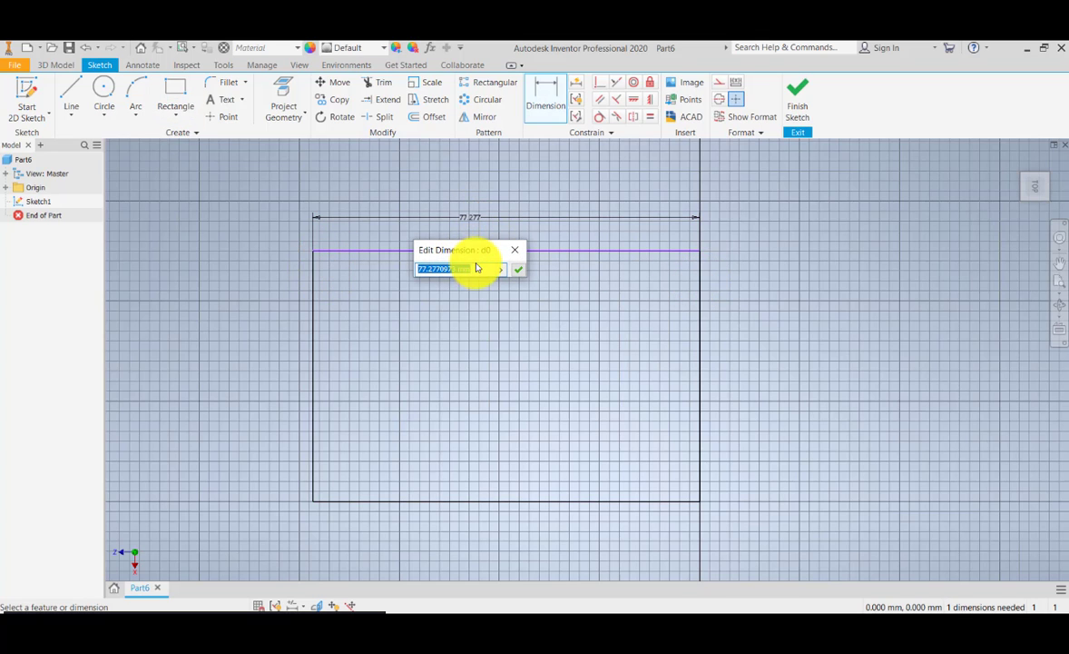
text(1)
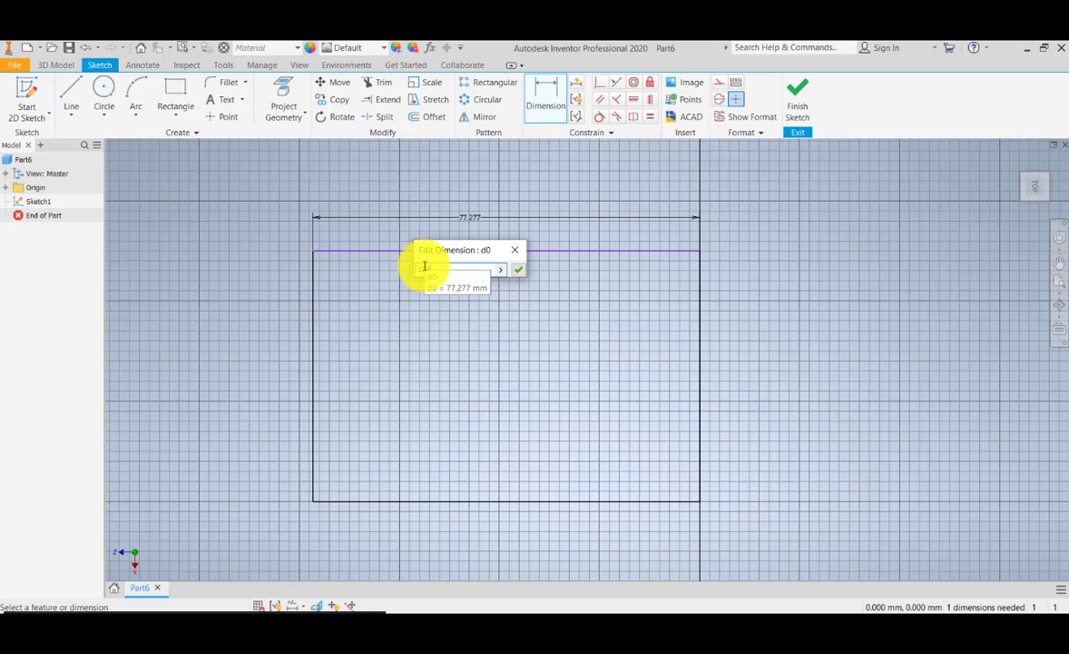
key(Return)
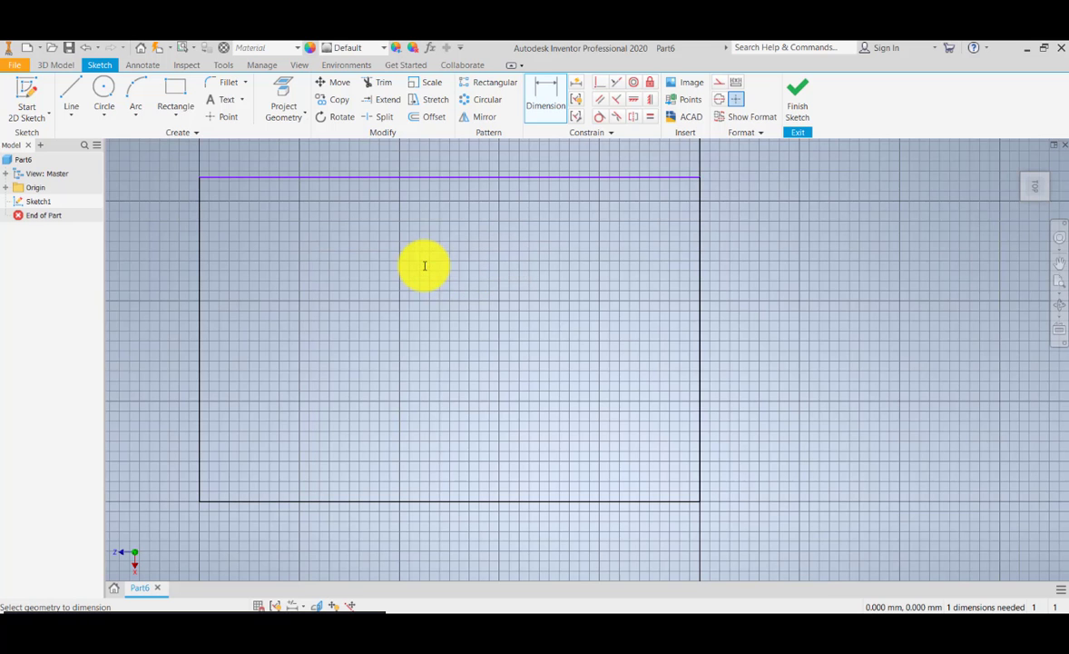
- Dimension the rectangle's left side to 100 mm and finish the sketch
click(200, 291)
scroll(260, 275, down, 3)
middle_drag(260, 275, 500, 279)
click(318, 325)
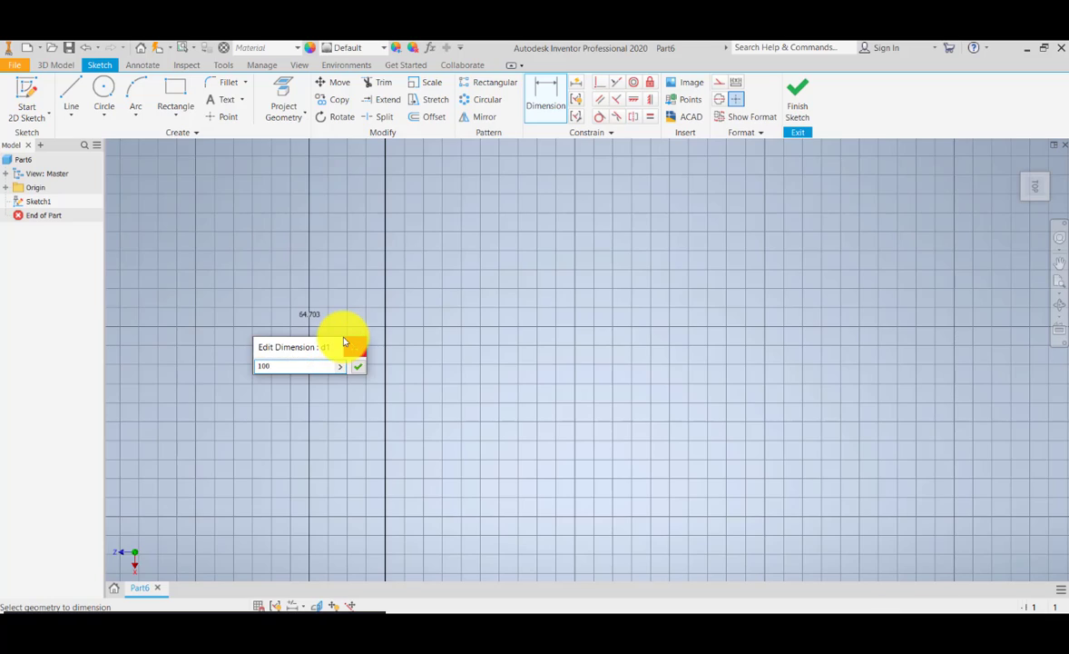
key(Return)
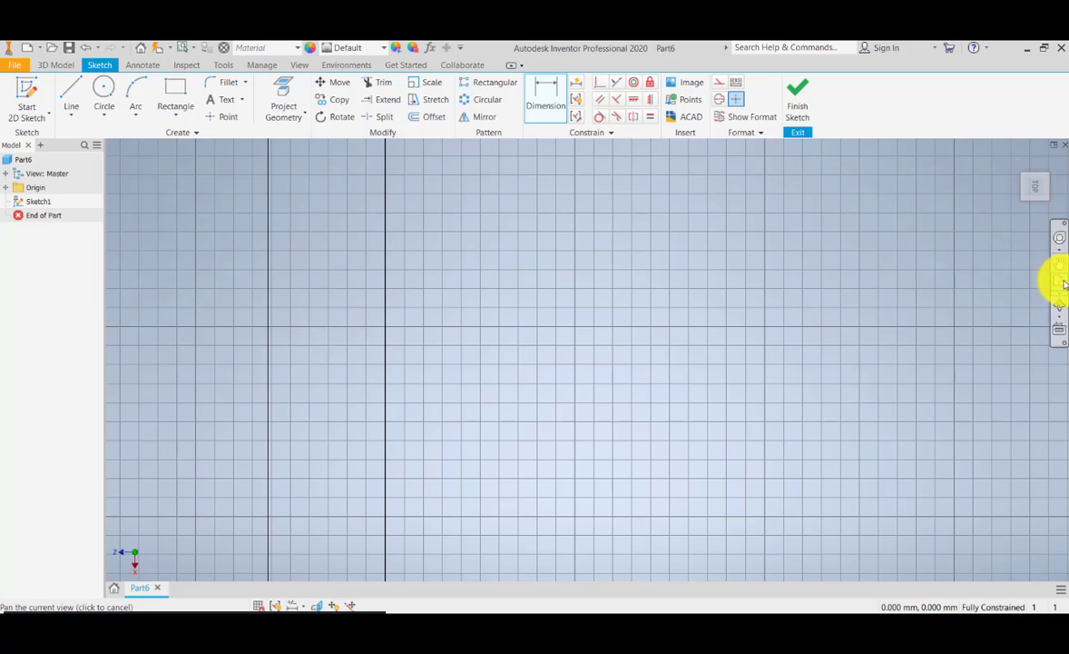
scroll(725, 334, up, 5)
mouse_move(676, 364)
mouse_down()
mouse_move(606, 365)
mouse_move(559, 333)
mouse_move(549, 365)
mouse_up()
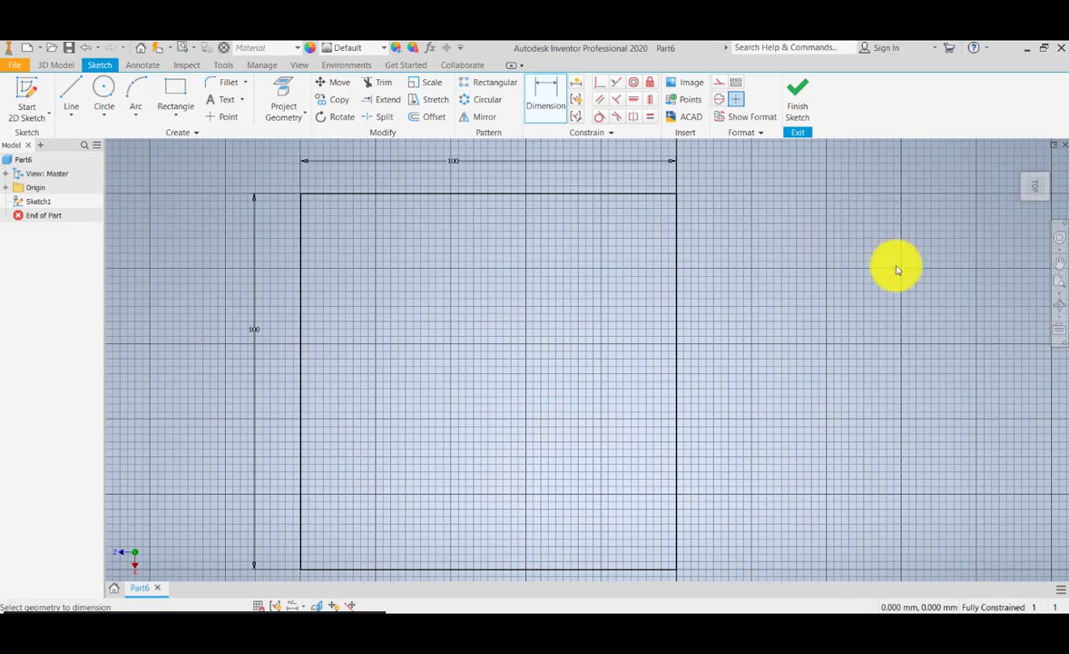
click(799, 112)
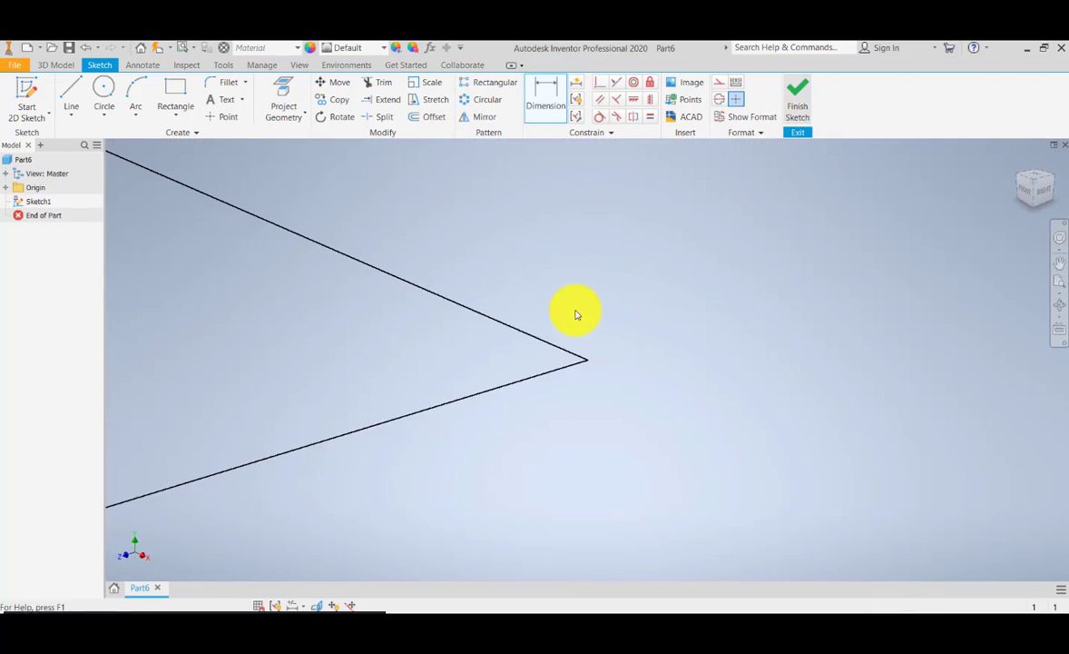
- Extrude the square profile upward by 10 mm to form a solid plate
click(1059, 282)
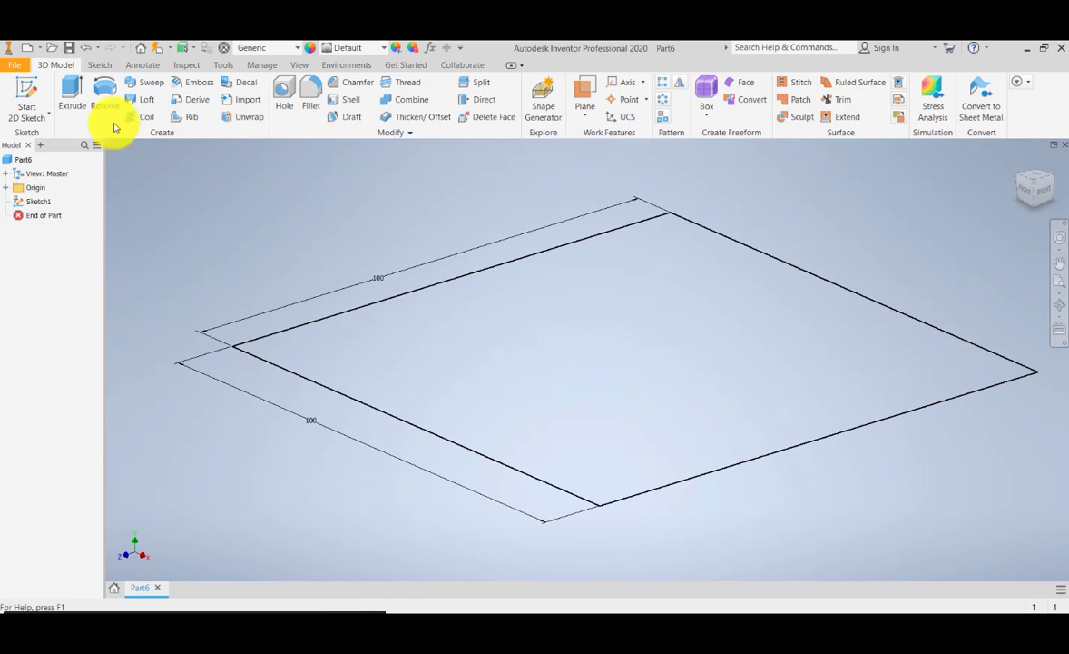
click(73, 93)
scroll(272, 363, up, 3)
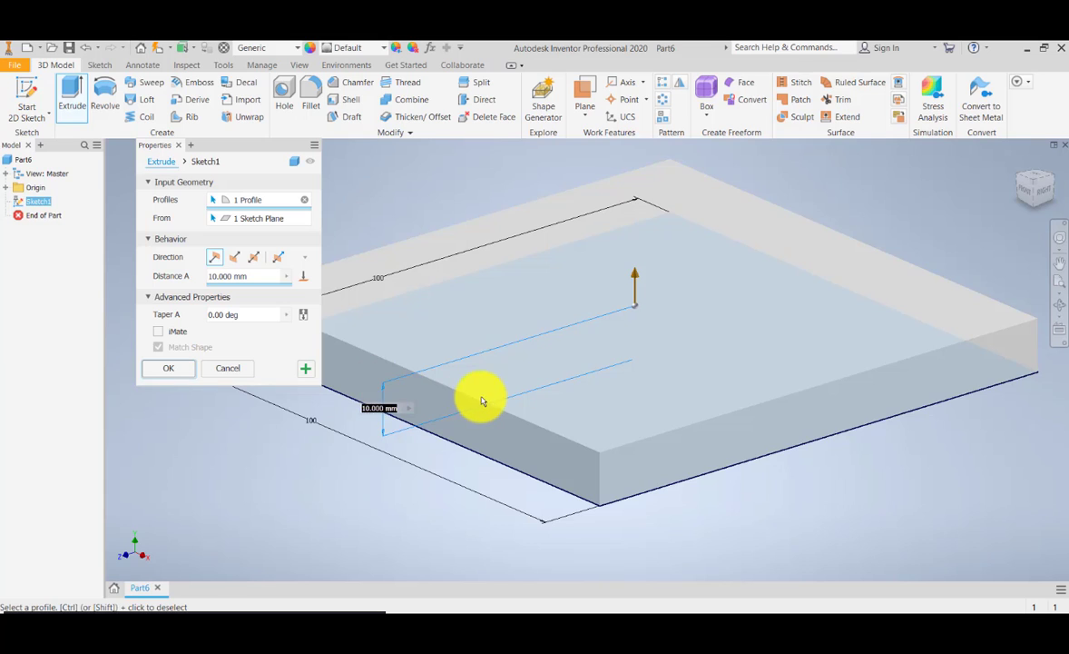
scroll(563, 413, down, 1)
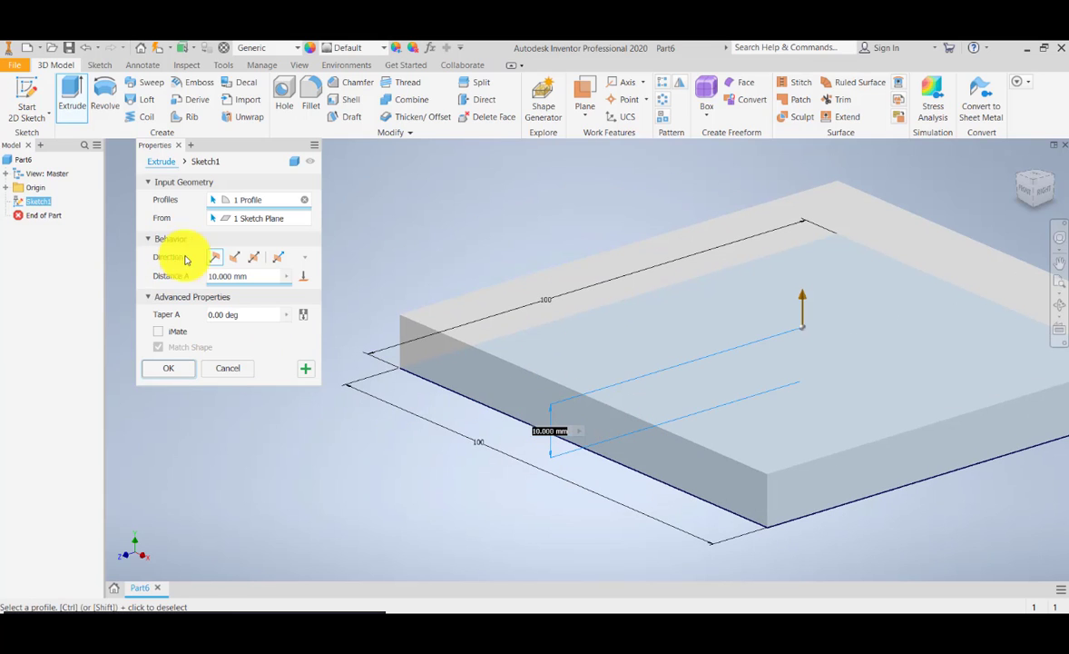
click(173, 372)
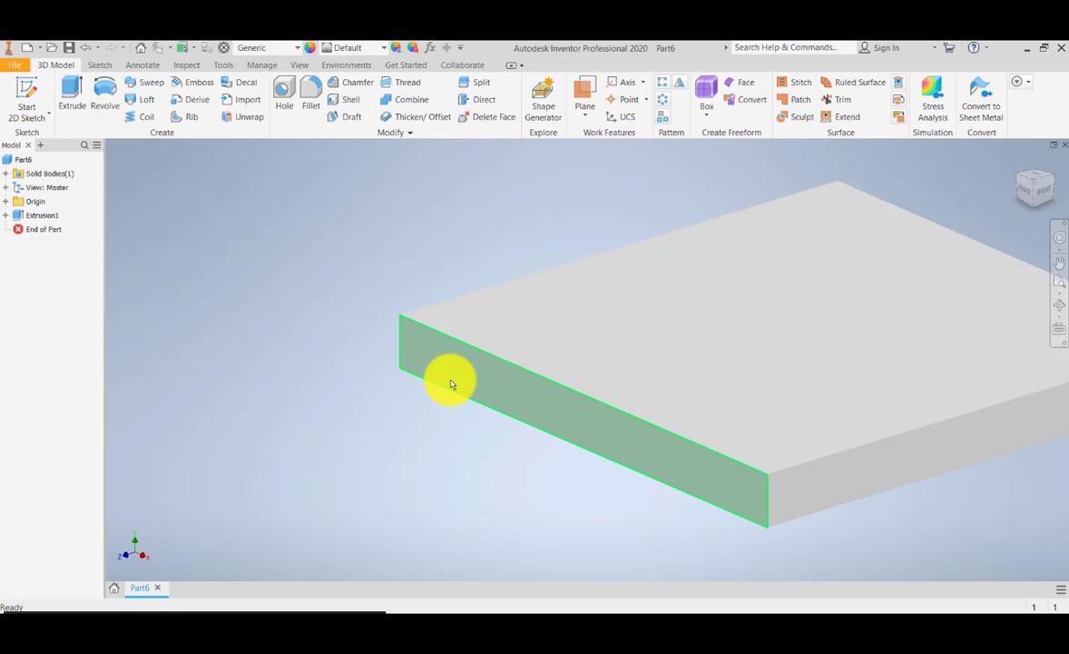
- Start a new 2D sketch on the top face of the plate
middle_drag(454, 383, 394, 432)
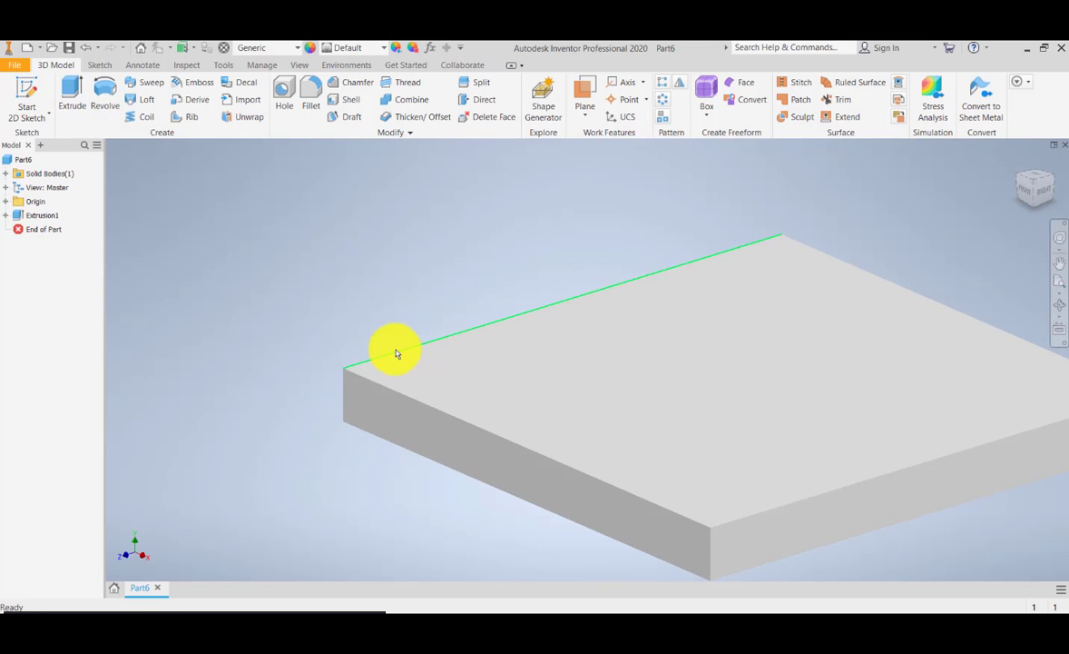
click(35, 97)
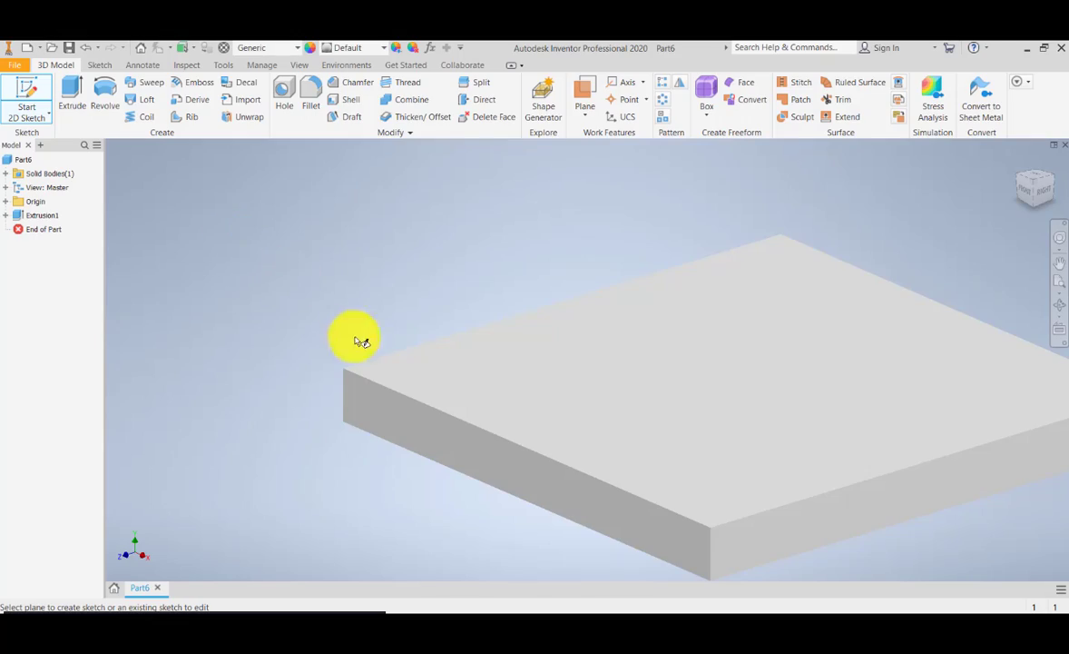
click(396, 363)
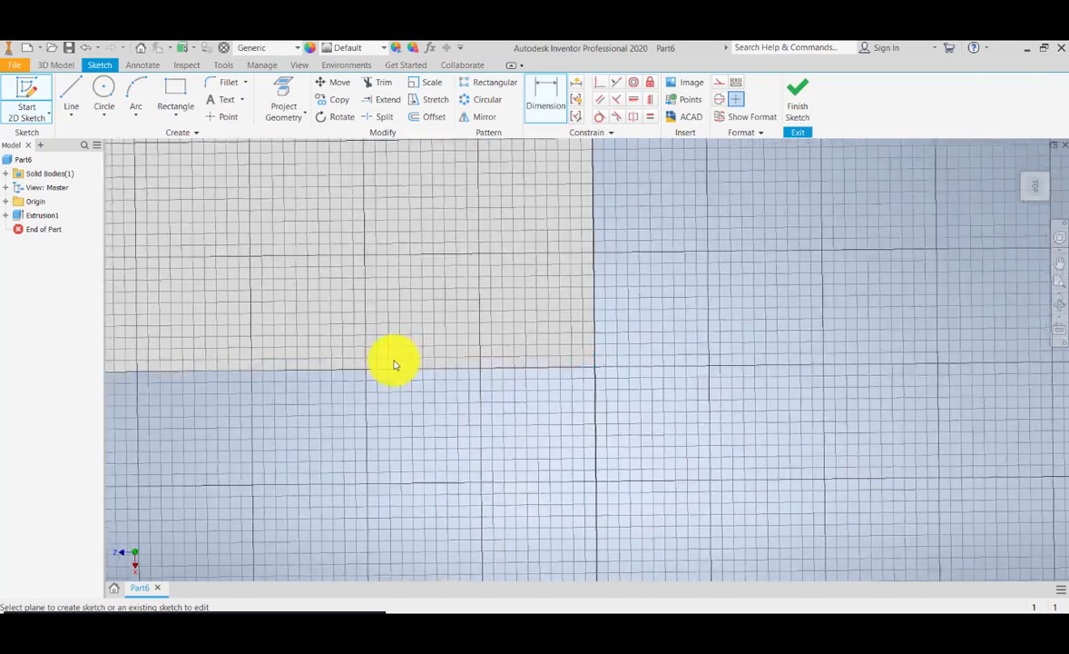
- Project the plate's lower and right edges, which meet at the origin corner, into the sketch
middle_drag(352, 315, 610, 466)
scroll(514, 371, down, 4)
scroll(513, 371, up, 5)
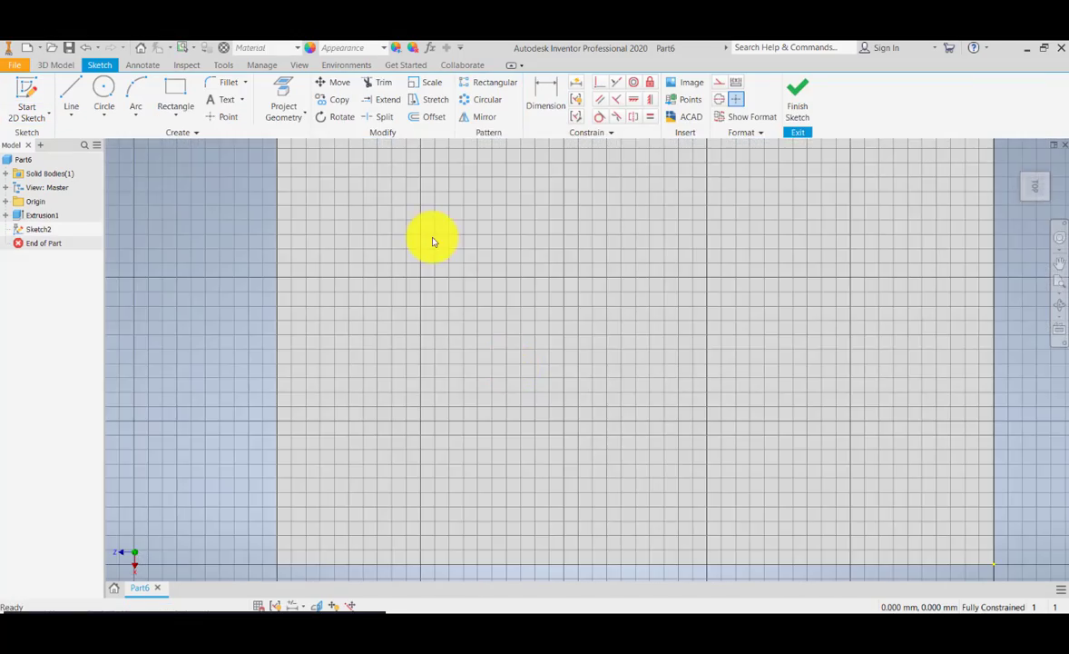
middle_drag(431, 254, 456, 373)
middle_drag(360, 256, 358, 454)
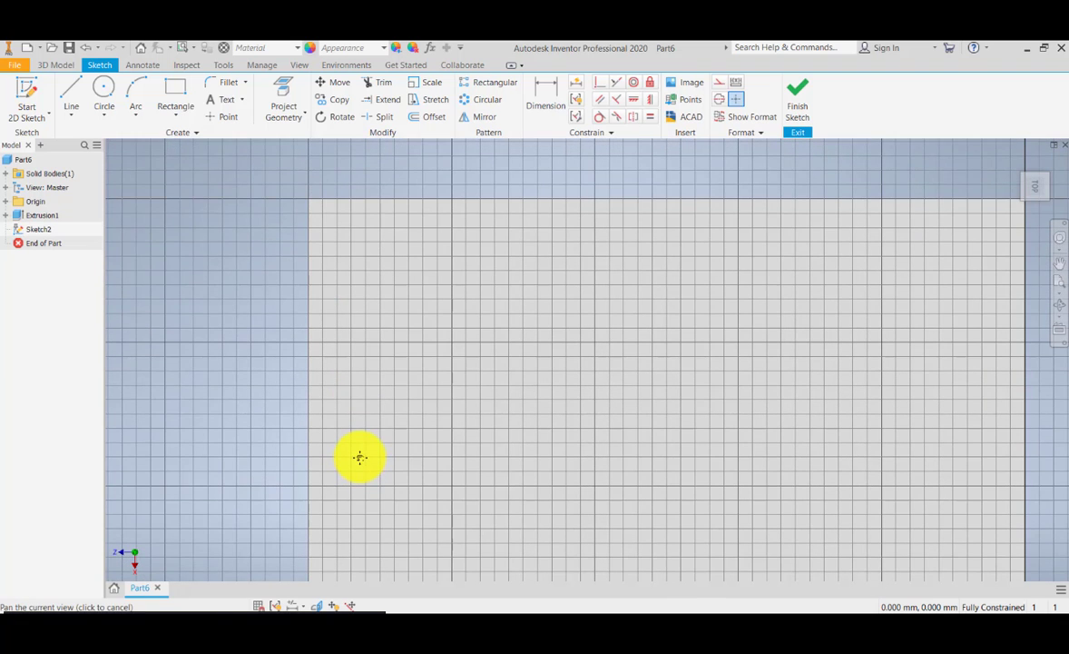
click(284, 96)
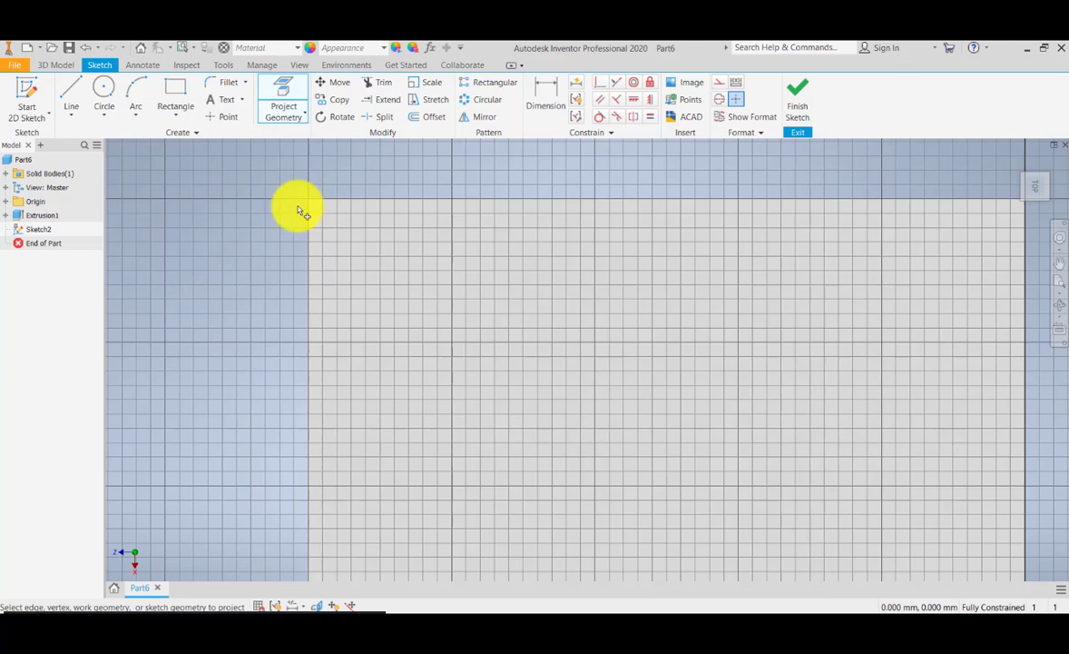
middle_drag(493, 283, 324, 119)
scroll(750, 475, up, 2)
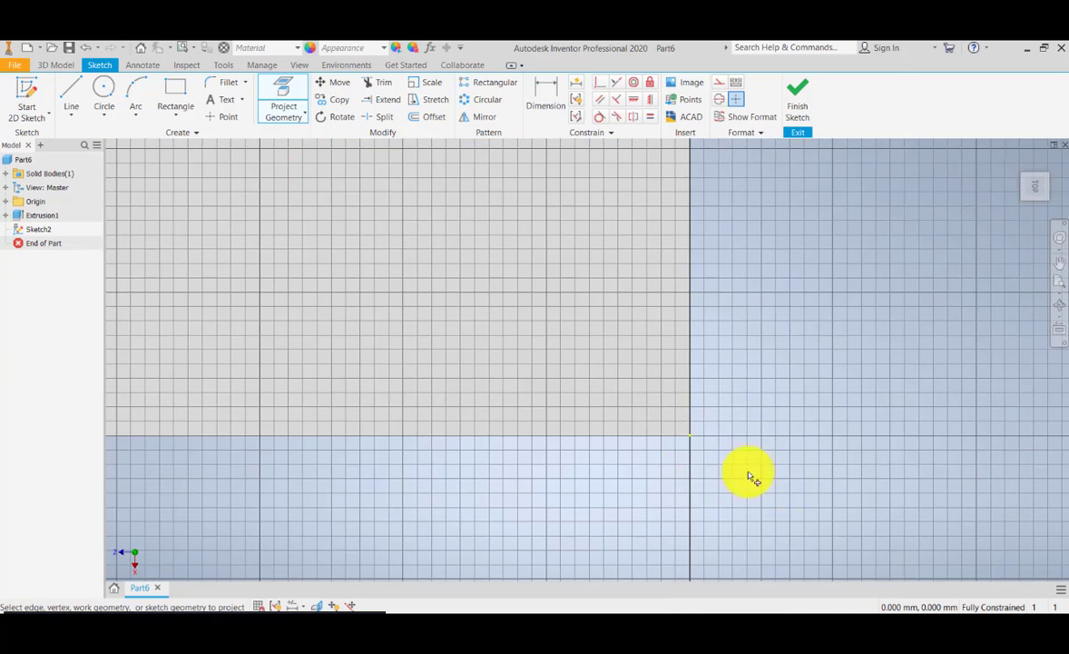
scroll(744, 459, down, 3)
scroll(744, 459, up, 4)
scroll(663, 449, up, 3)
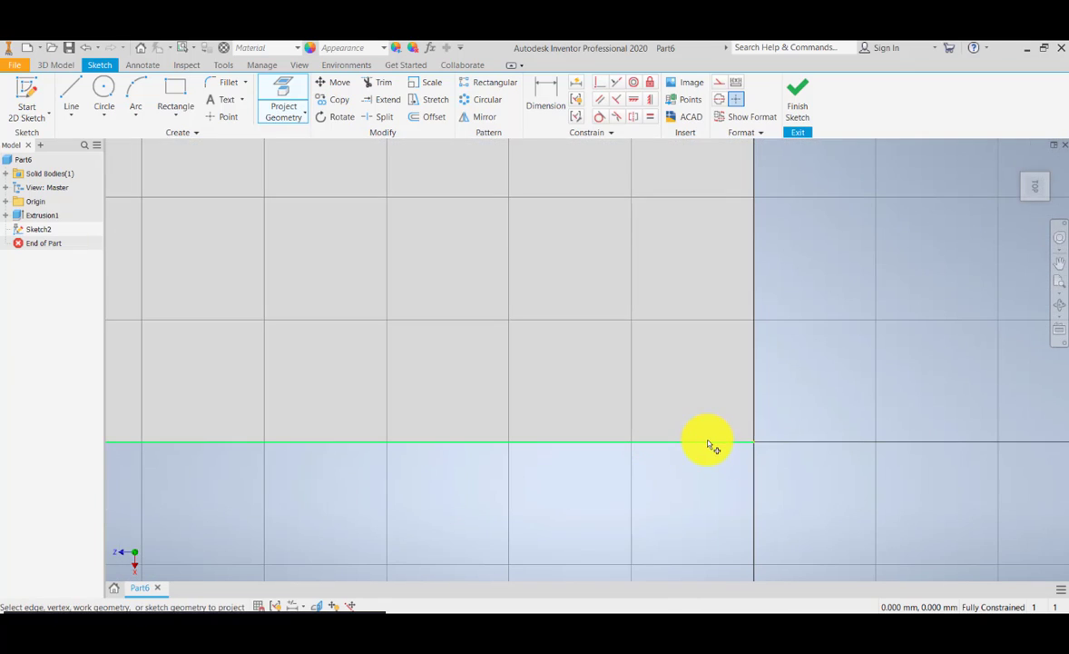
click(713, 443)
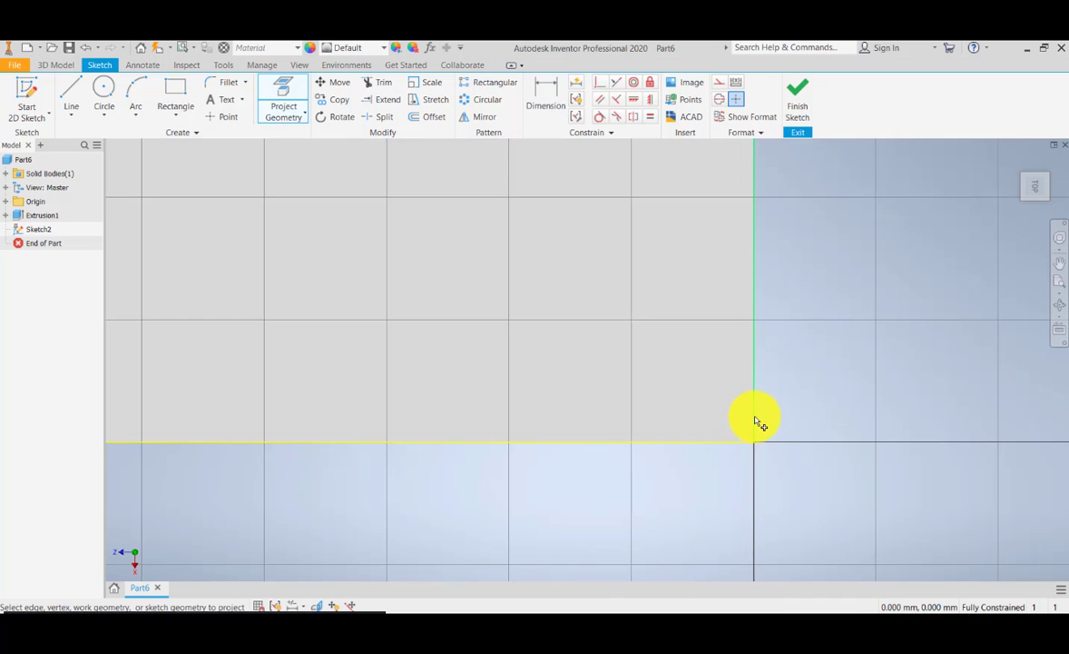
click(754, 420)
- Sketch a small rectangle about 5 mm wide inside the plate's lower-right corner, clear of the projected edges
middle_drag(788, 394, 781, 442)
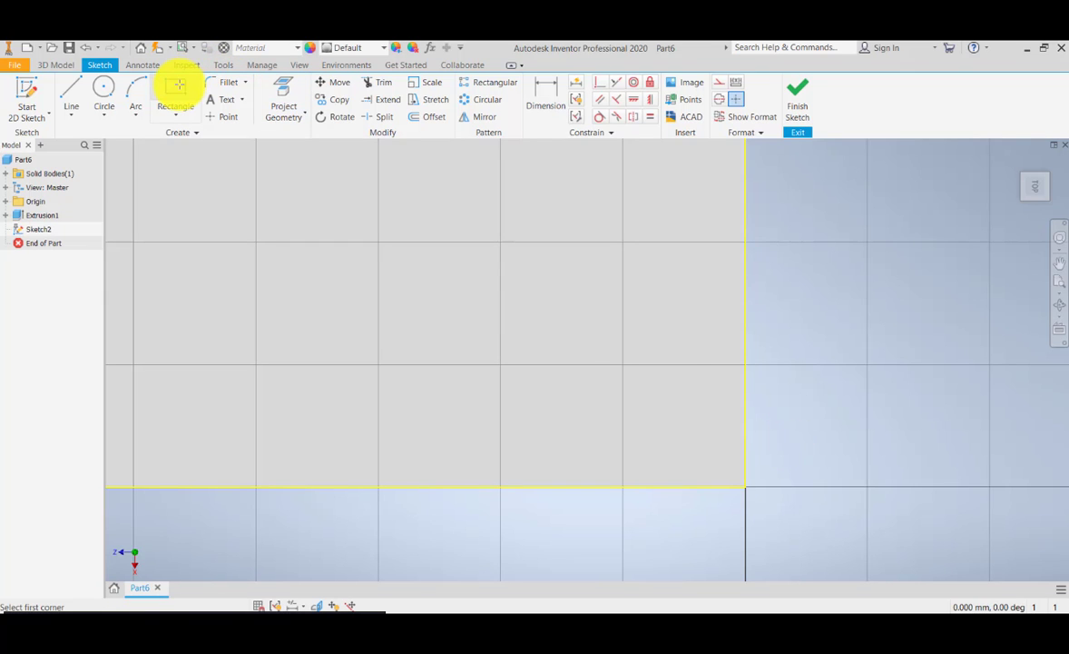
click(398, 230)
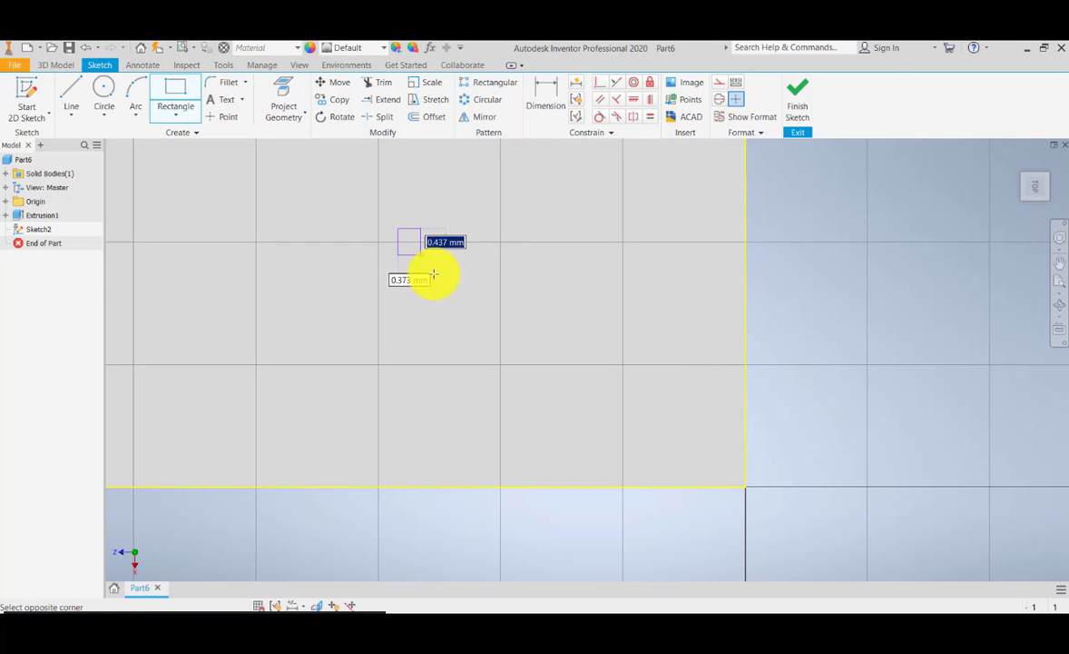
click(706, 442)
- Dimension the small rectangle's top edge and set its width to 10 mm
middle_drag(499, 362, 496, 376)
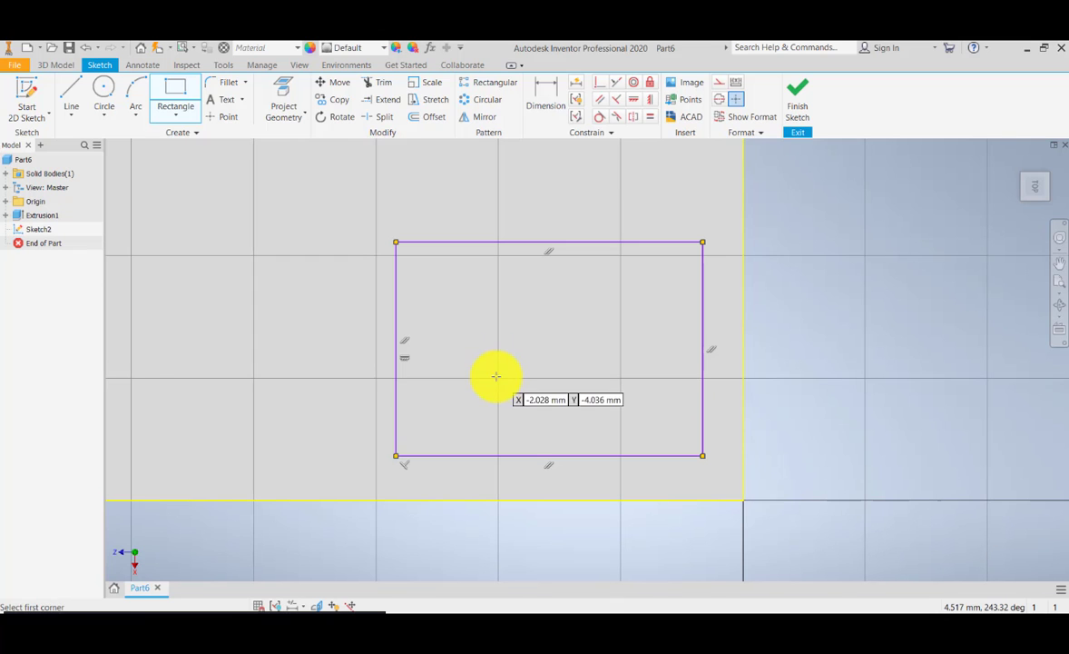
click(545, 95)
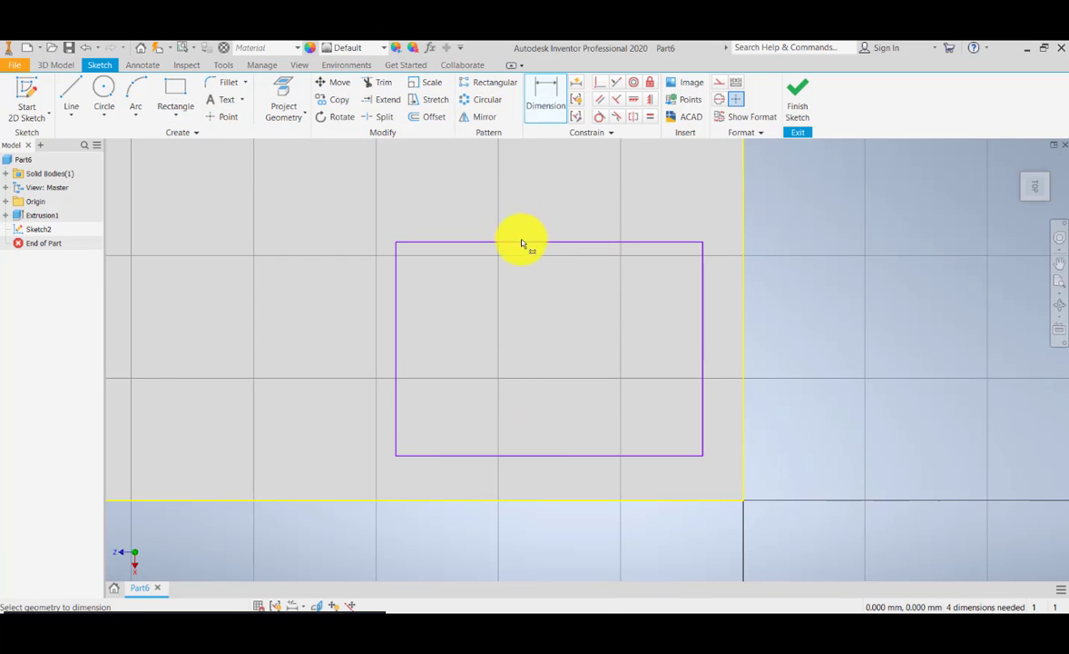
click(526, 241)
click(548, 191)
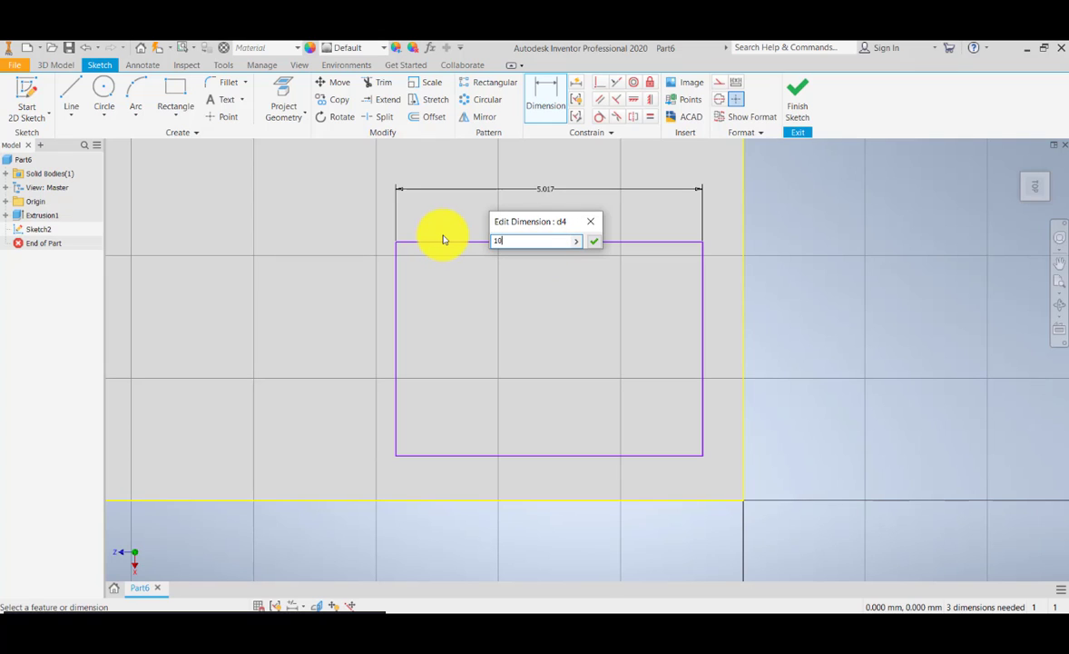
text(10)
key(Return)
- Dimension the small rectangle's left edge and set its height to 10 mm
scroll(445, 245, down, 5)
scroll(460, 278, up, 3)
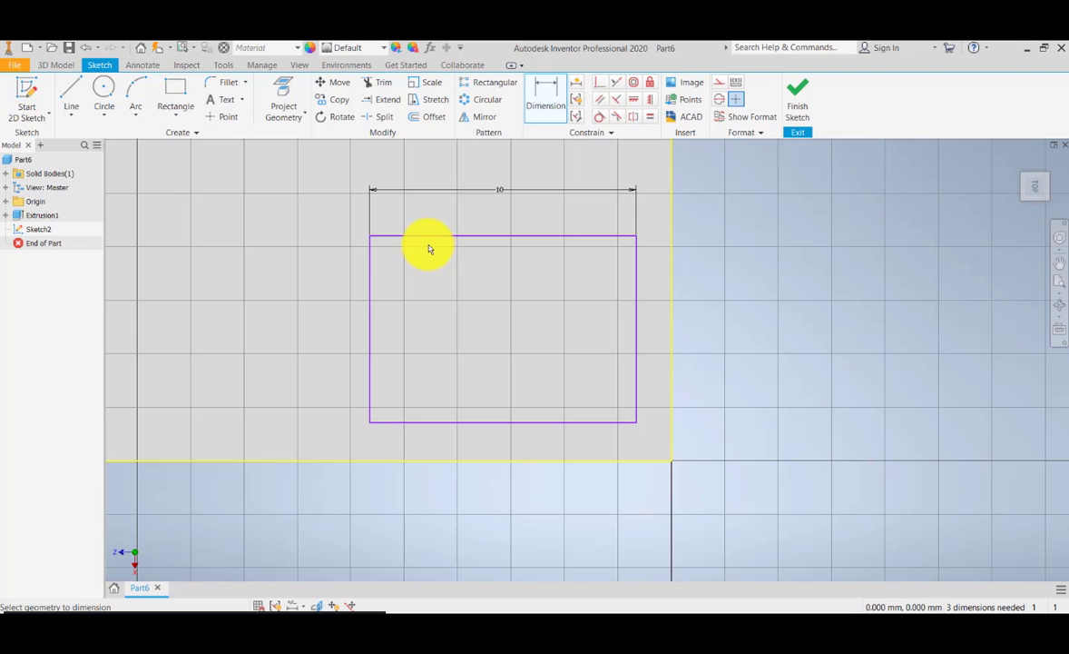
click(331, 301)
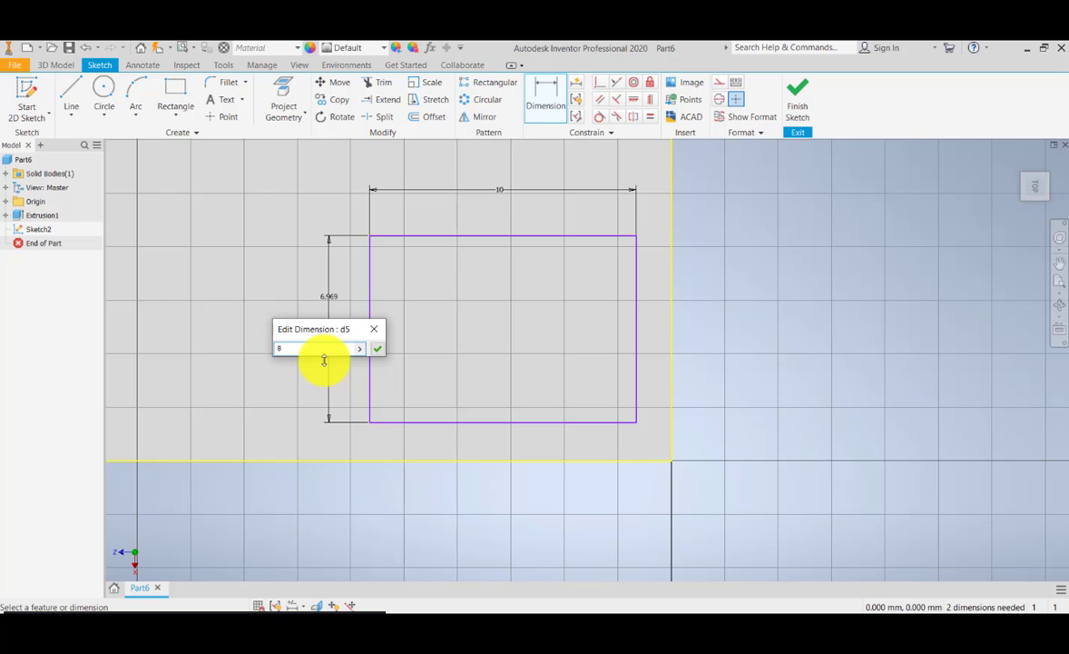
text(10)
key(Return)
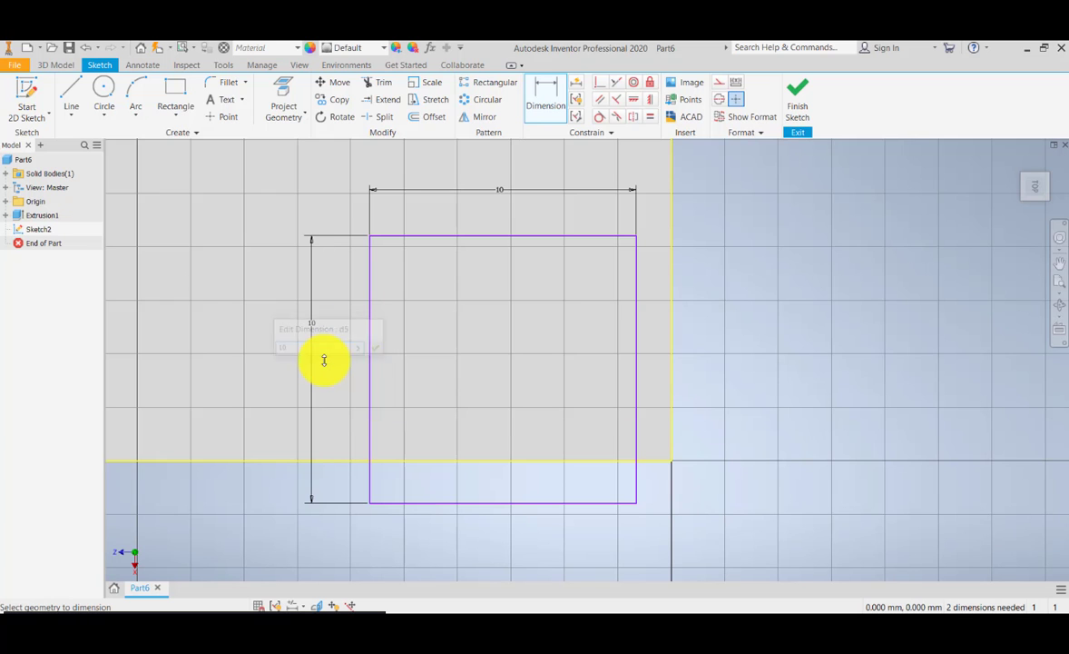
mouse_move(530, 342)
middle_down()
mouse_move(524, 371)
mouse_move(497, 288)
middle_up()
middle_drag(526, 339, 523, 357)
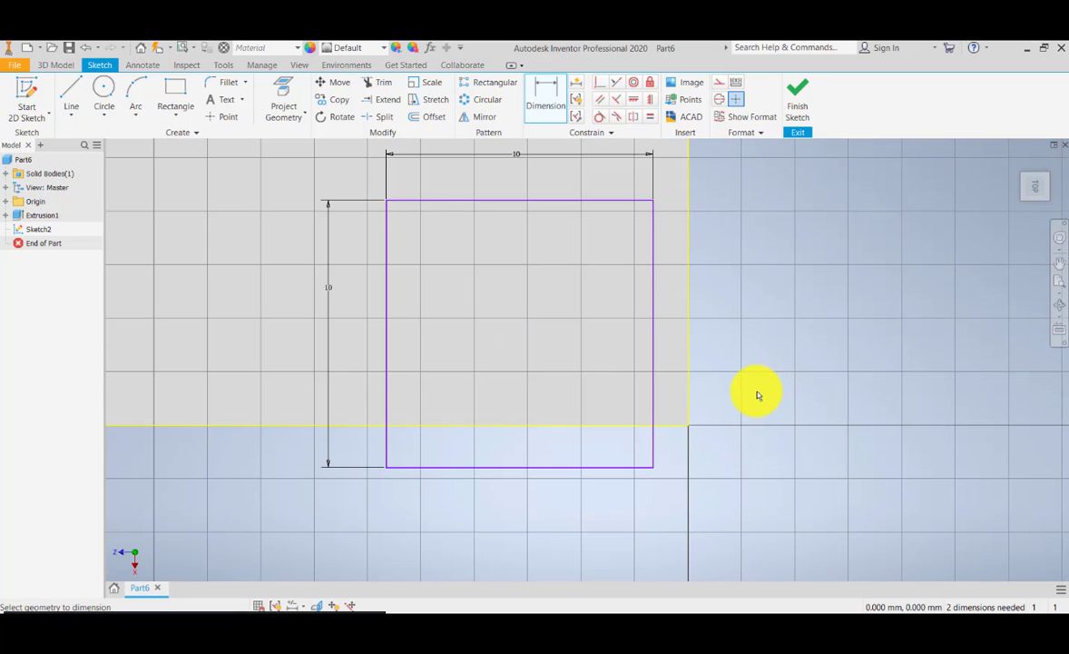
scroll(736, 413, down, 2)
scroll(735, 413, up, 4)
scroll(735, 413, down, 3)
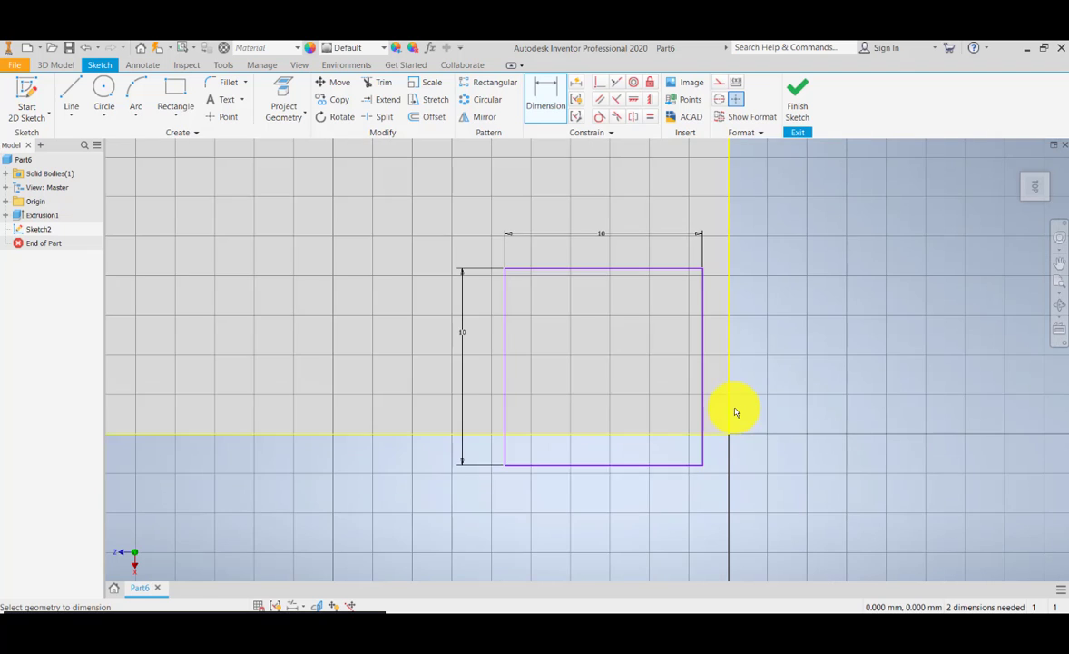
key(Escape)
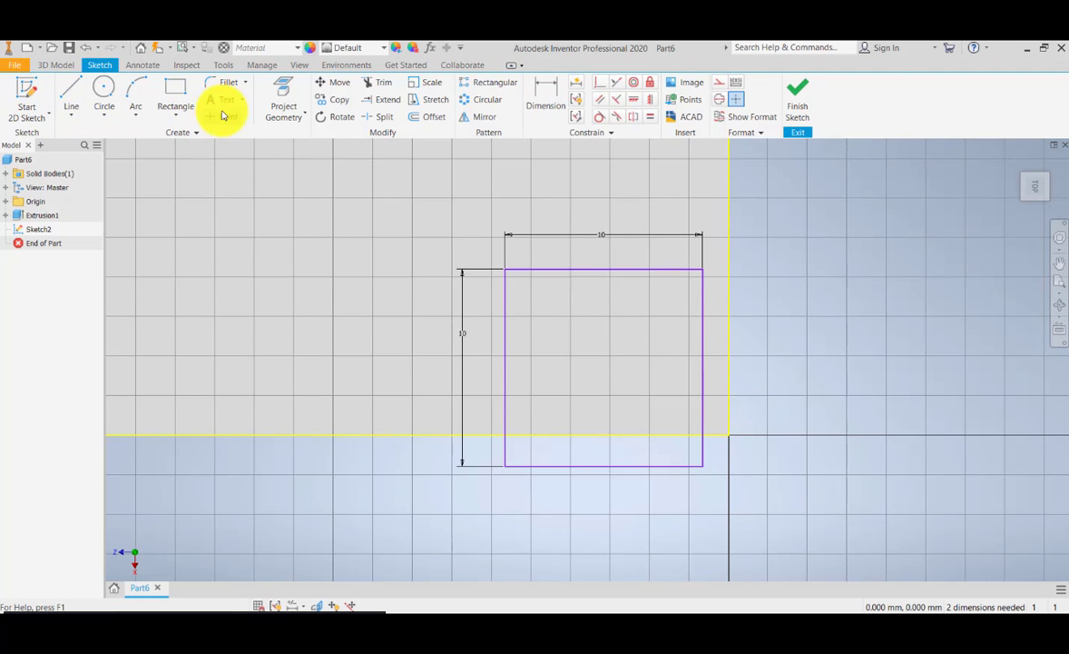
- Move the whole square by its lower-right corner to inside the plate, about 4 mm clear of the lower and right edges
click(339, 84)
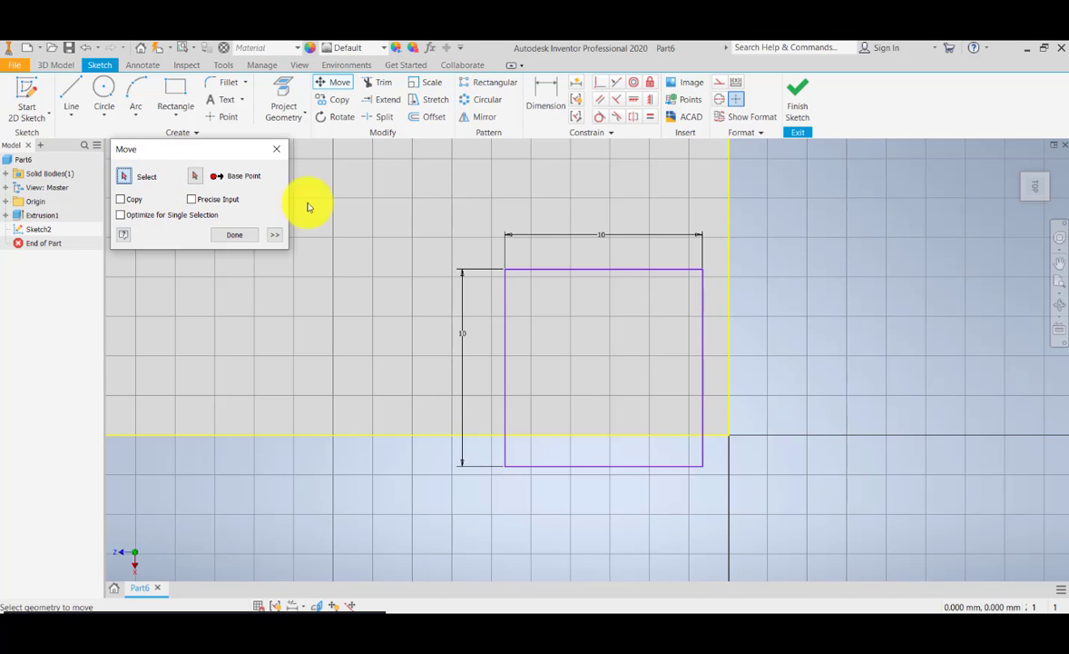
drag(426, 200, 729, 500)
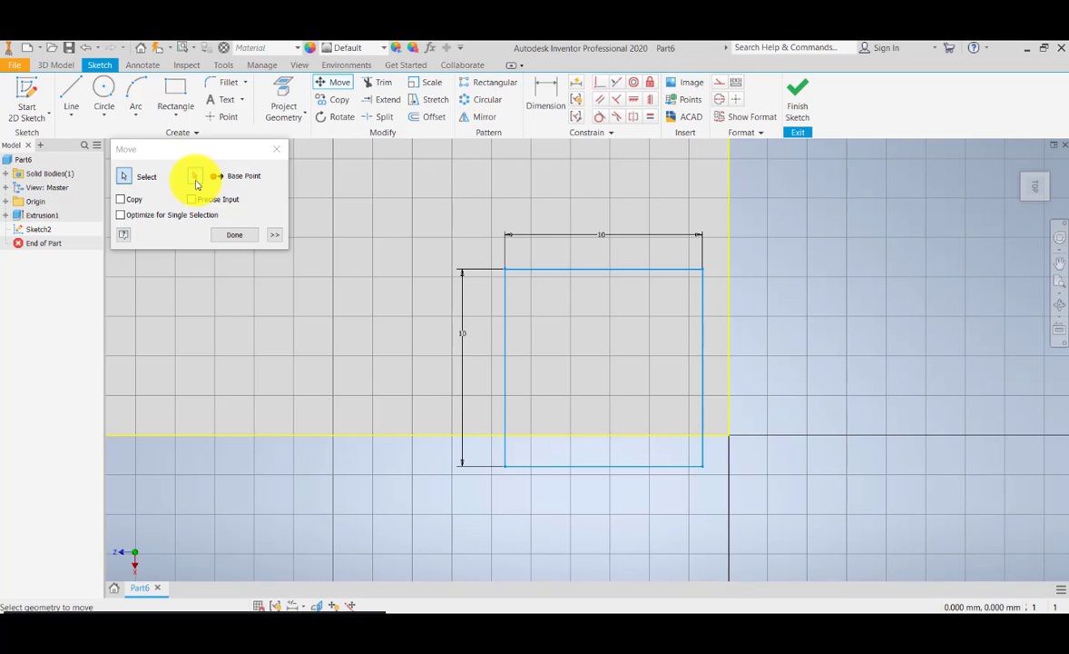
click(195, 178)
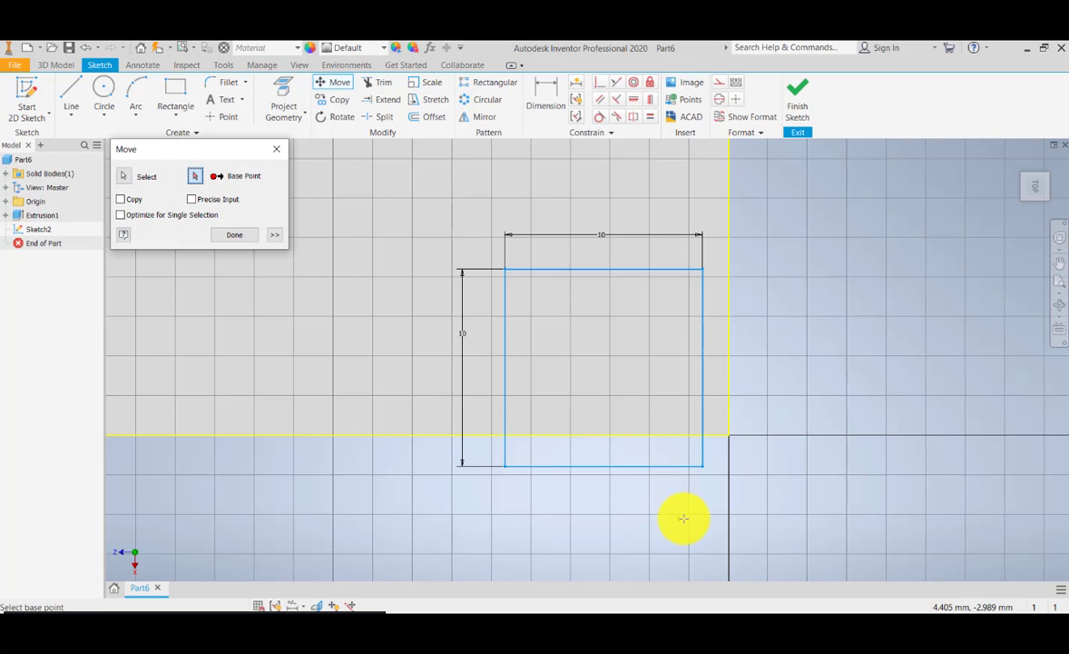
click(701, 466)
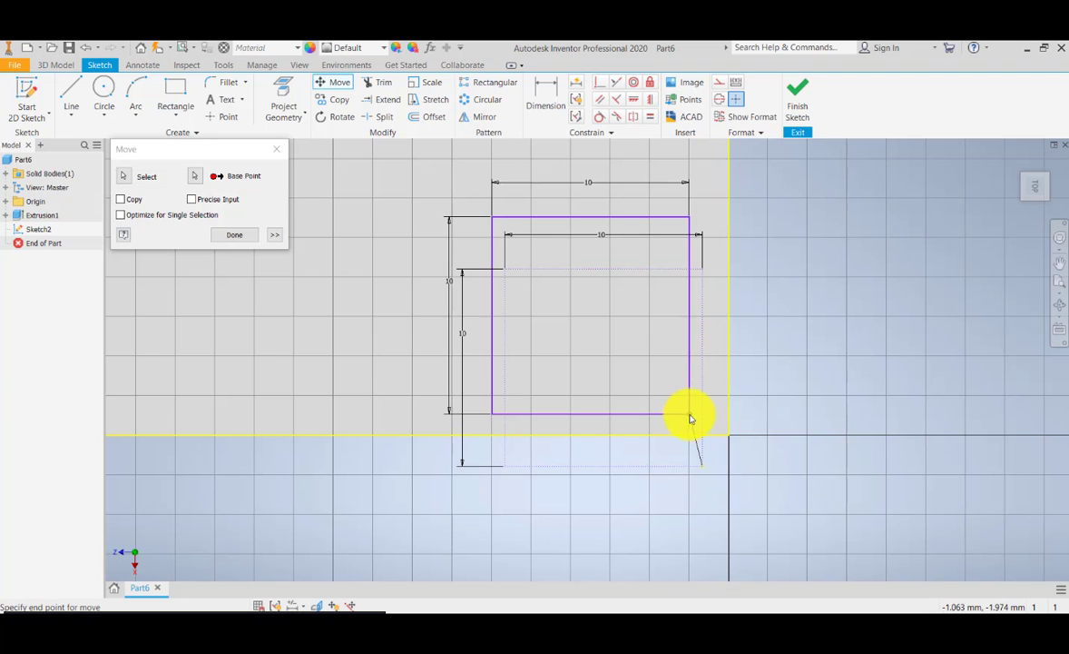
middle_drag(632, 352, 690, 425)
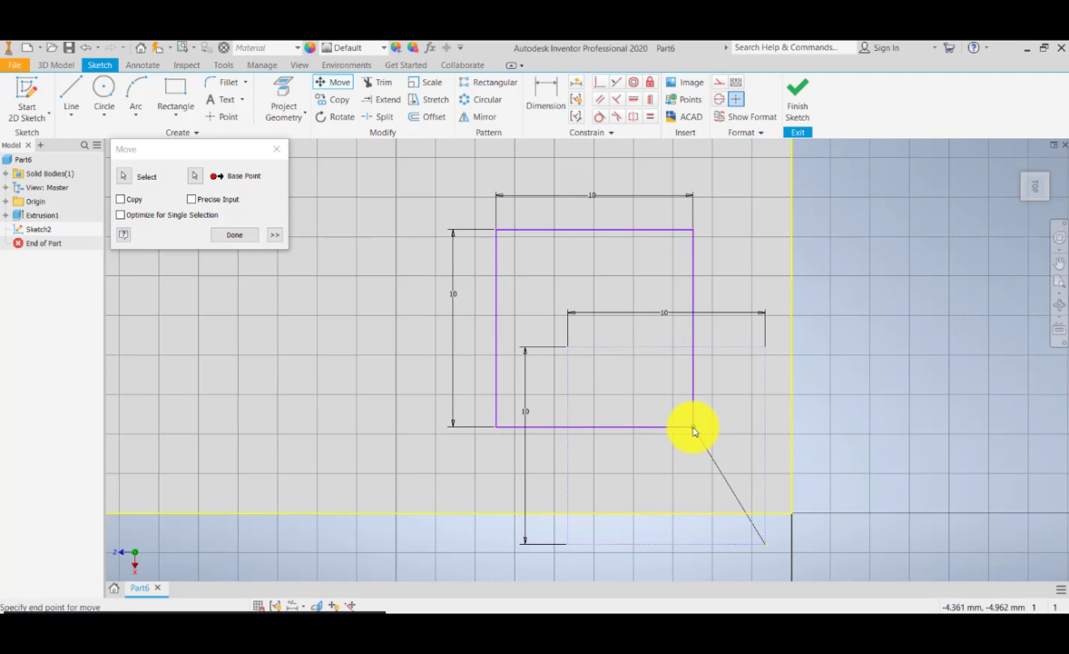
click(712, 446)
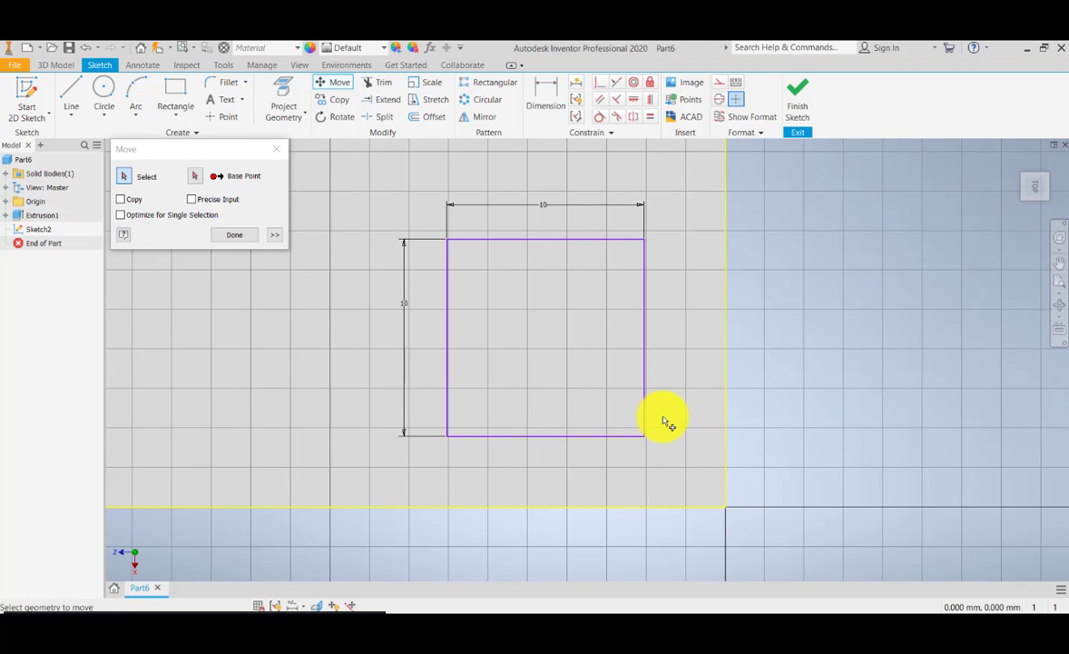
click(241, 235)
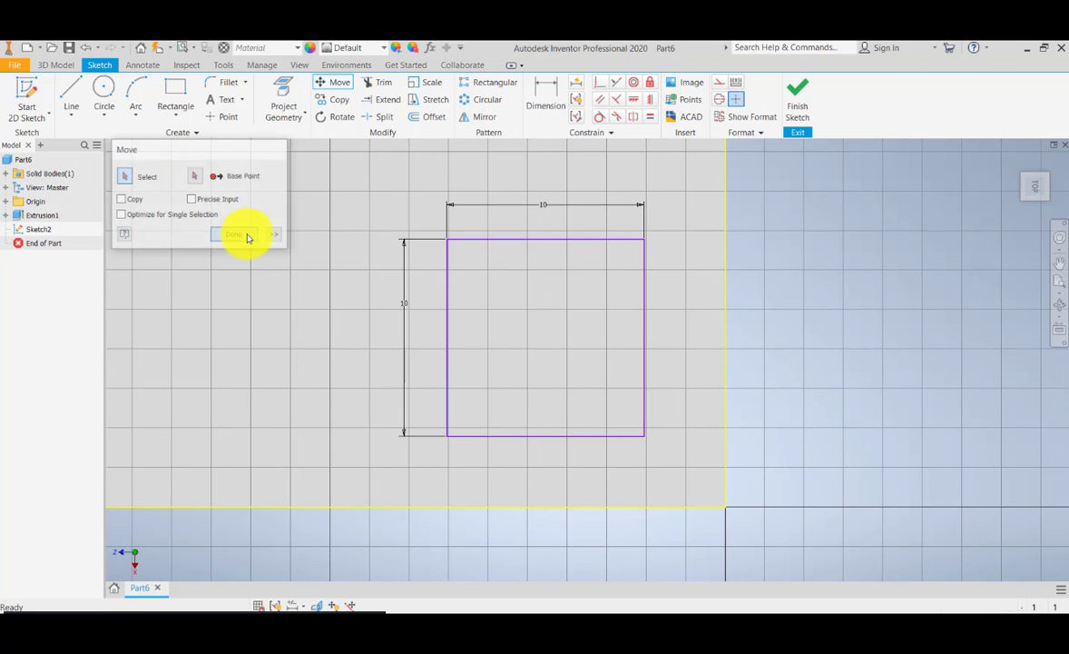
- Dimension the gap between the square's right side and the plate's projected right edge, setting it to 5 mm
click(537, 98)
click(645, 350)
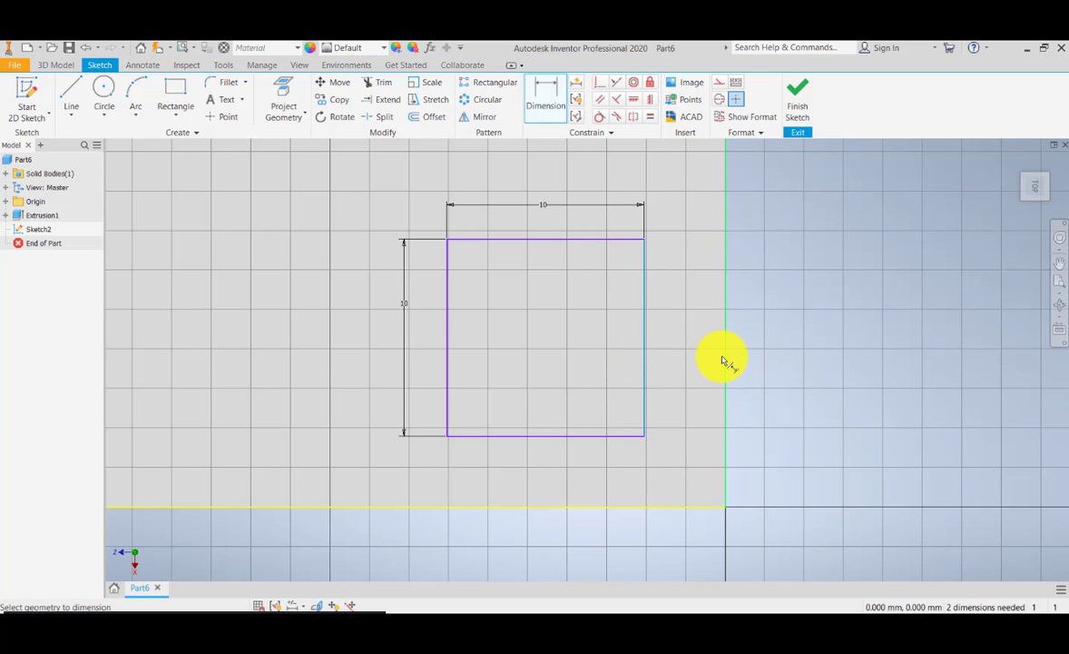
click(725, 356)
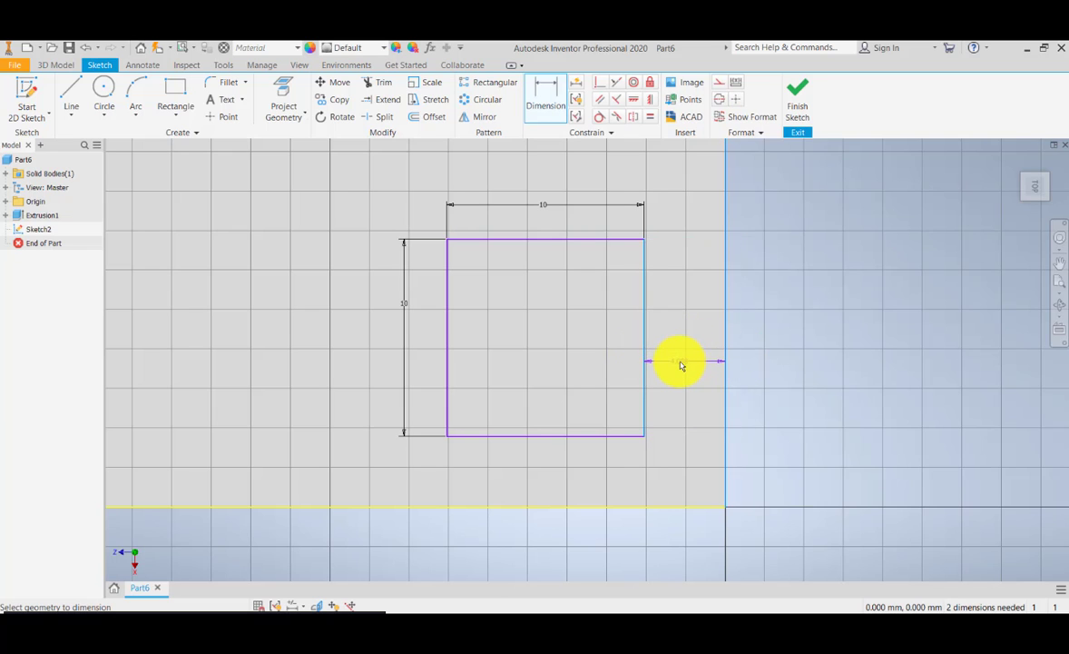
click(681, 364)
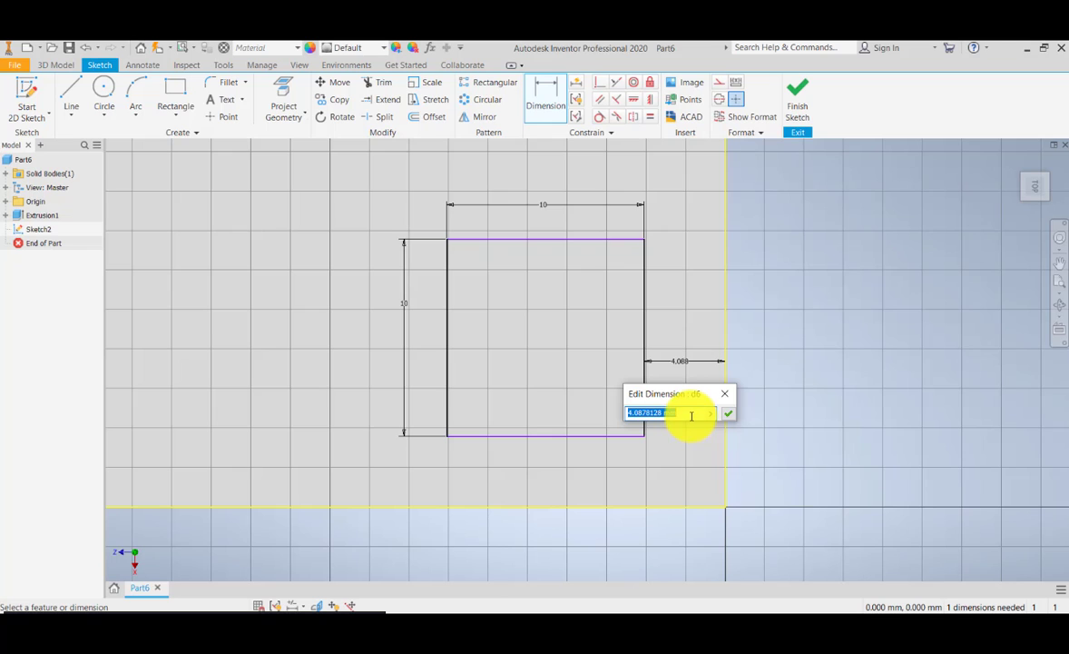
key(Return)
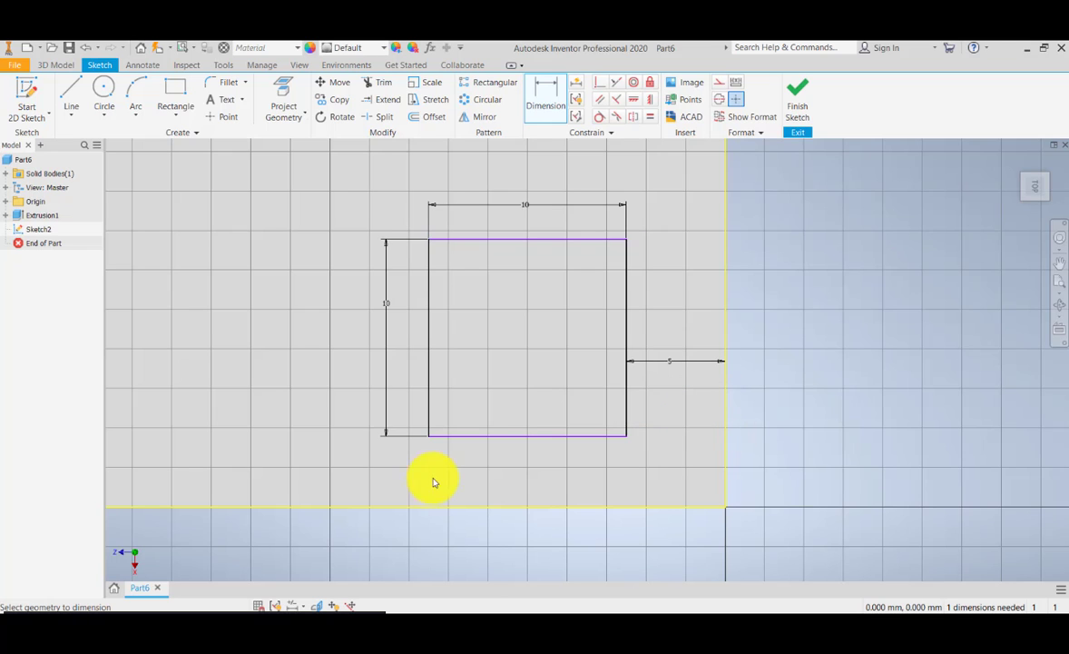
- Set the distance between the square's lower side and the plate's projected lower edge to 5 mm, and finish the sketch
click(481, 438)
click(502, 508)
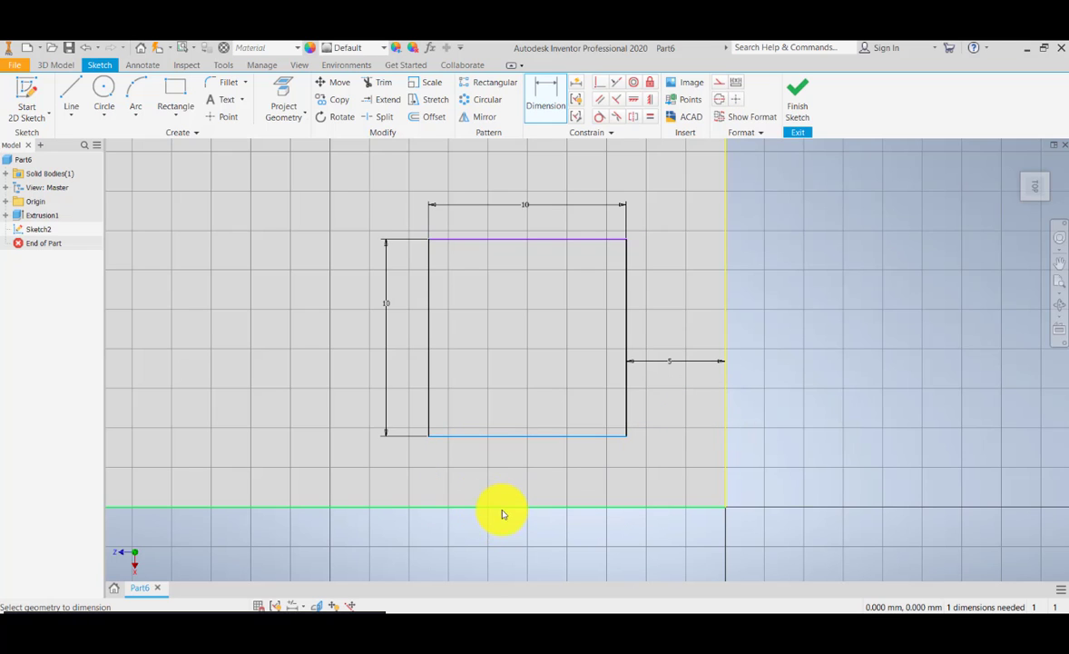
click(387, 481)
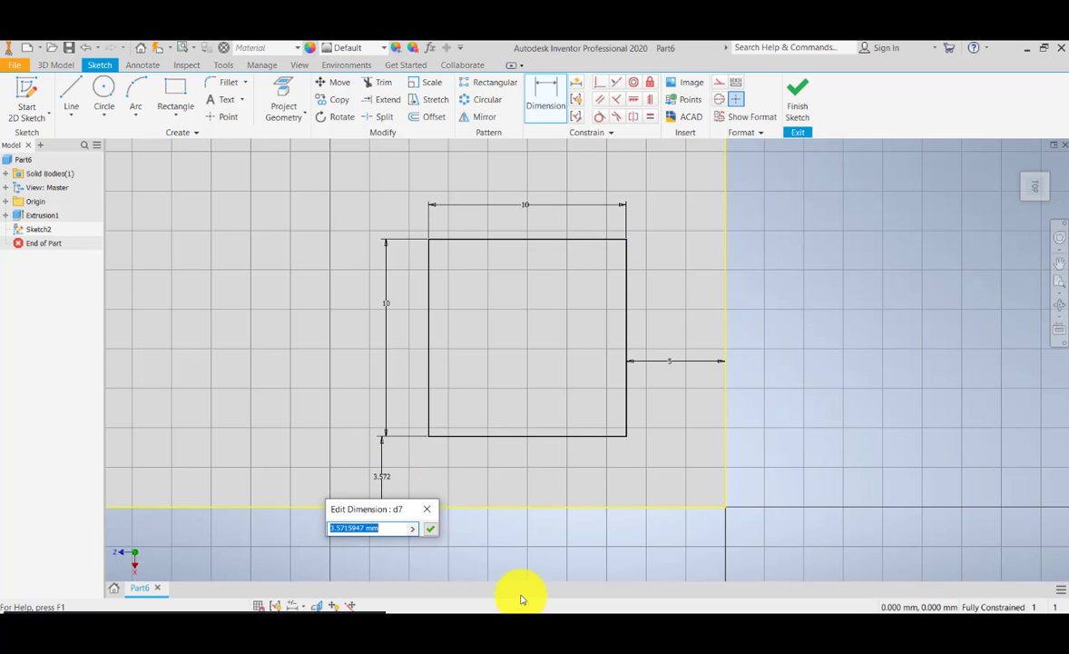
key(Return)
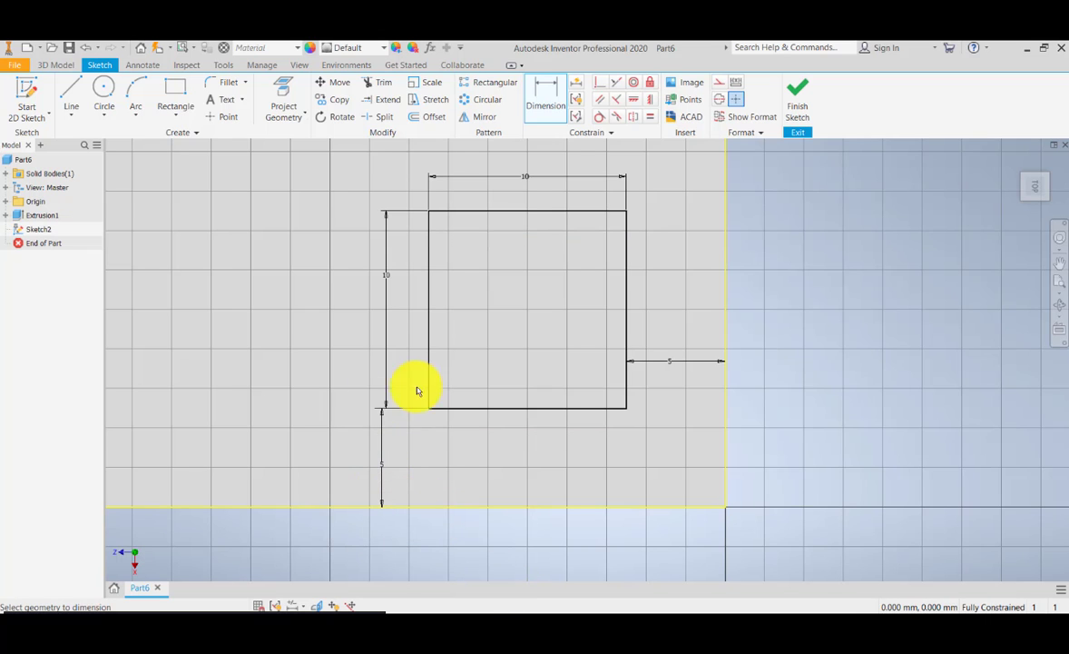
scroll(397, 392, down, 2)
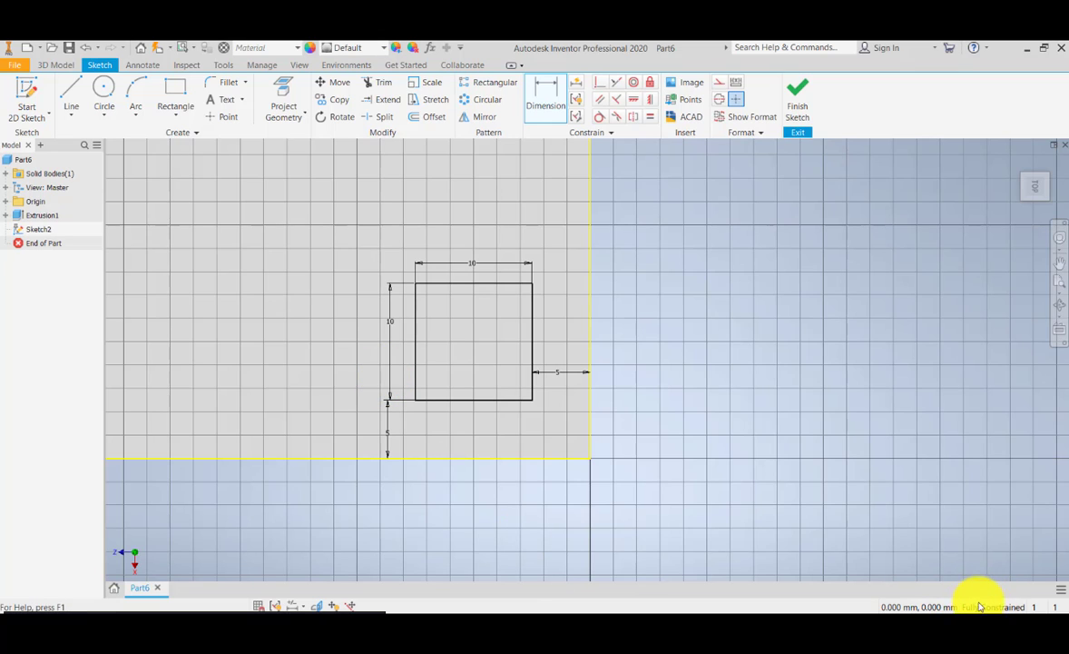
scroll(451, 373, down, 3)
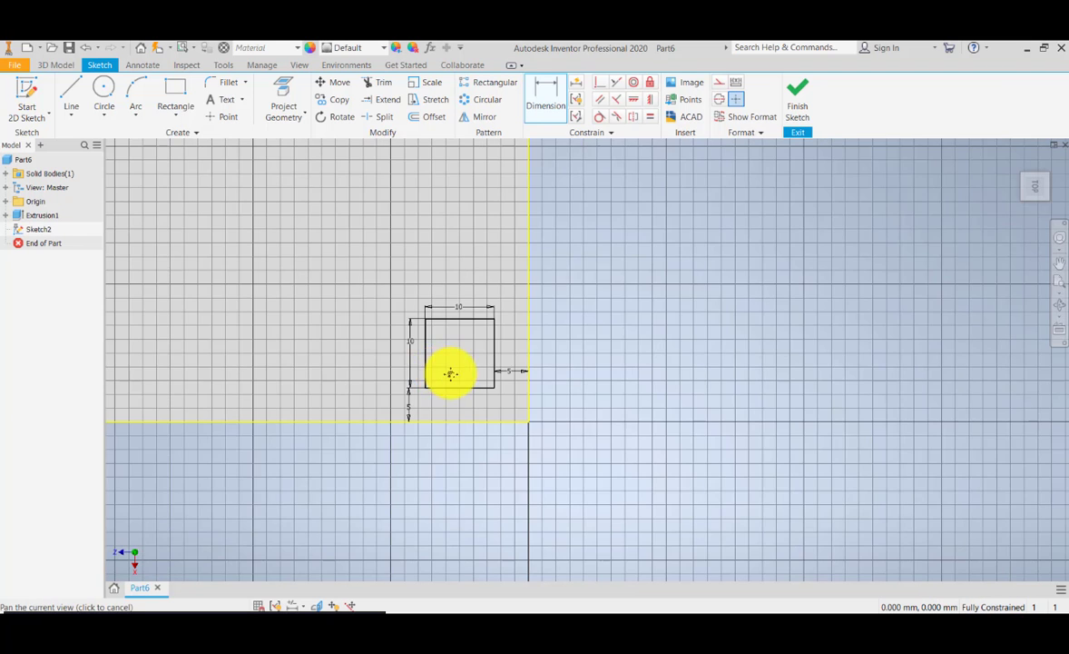
scroll(562, 419, up, 5)
scroll(563, 419, down, 3)
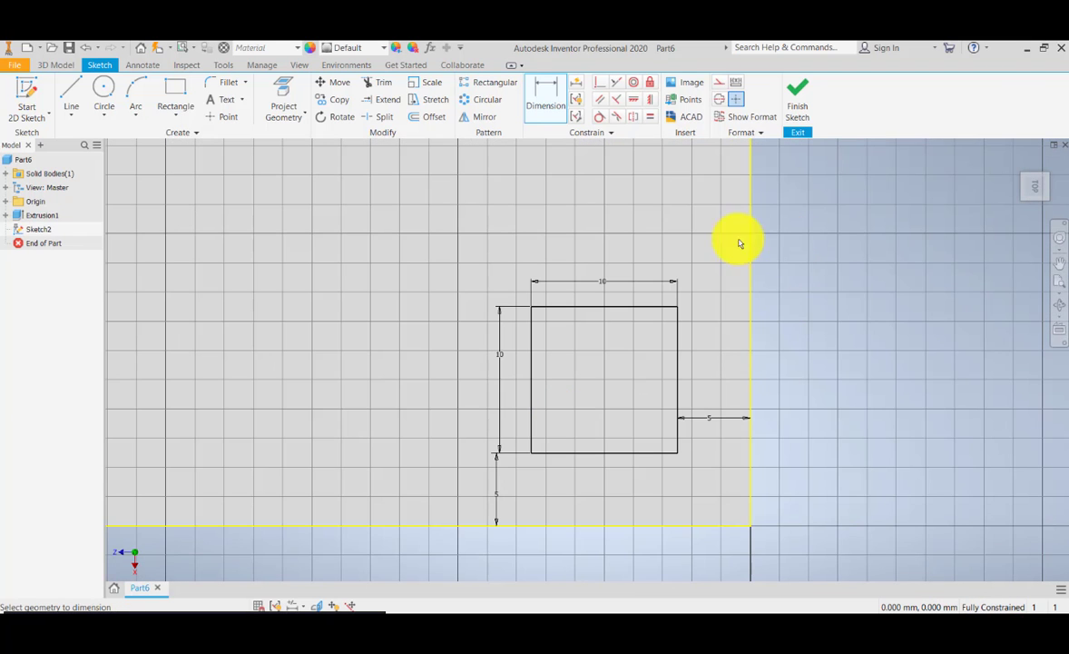
click(793, 109)
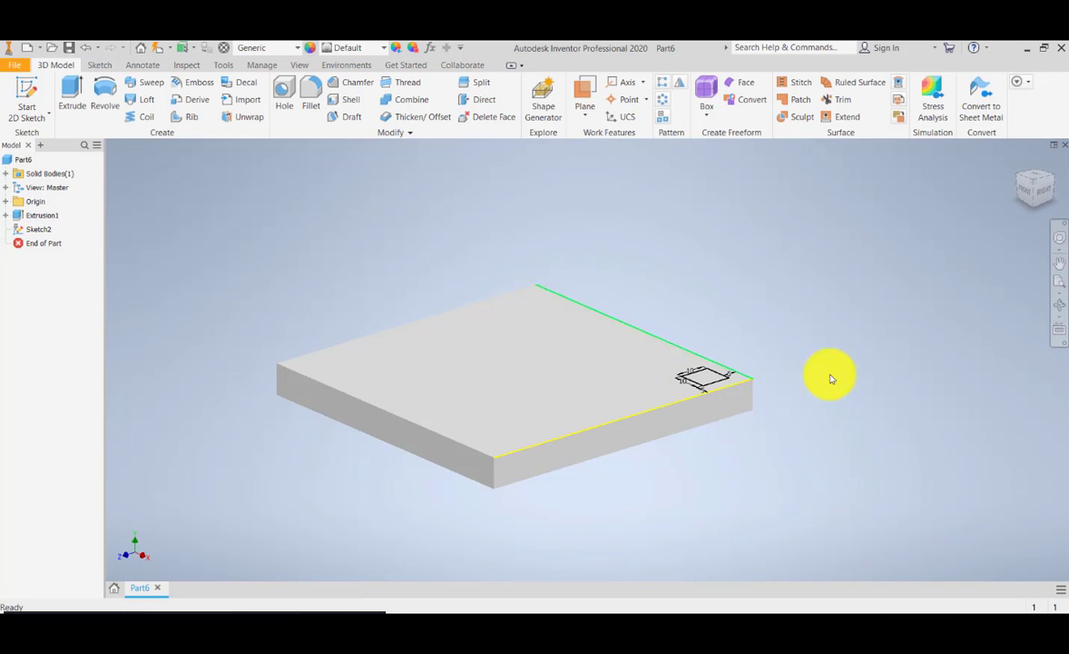
- Extrude the square profile 10 mm downward as a cut through the plate
scroll(666, 413, up, 5)
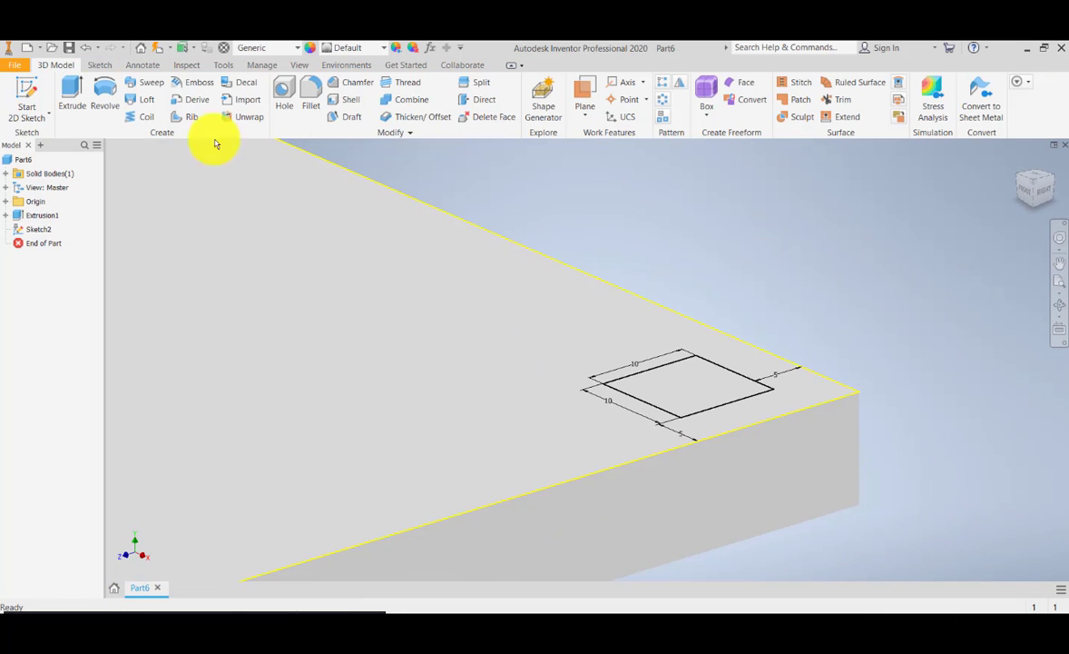
click(72, 91)
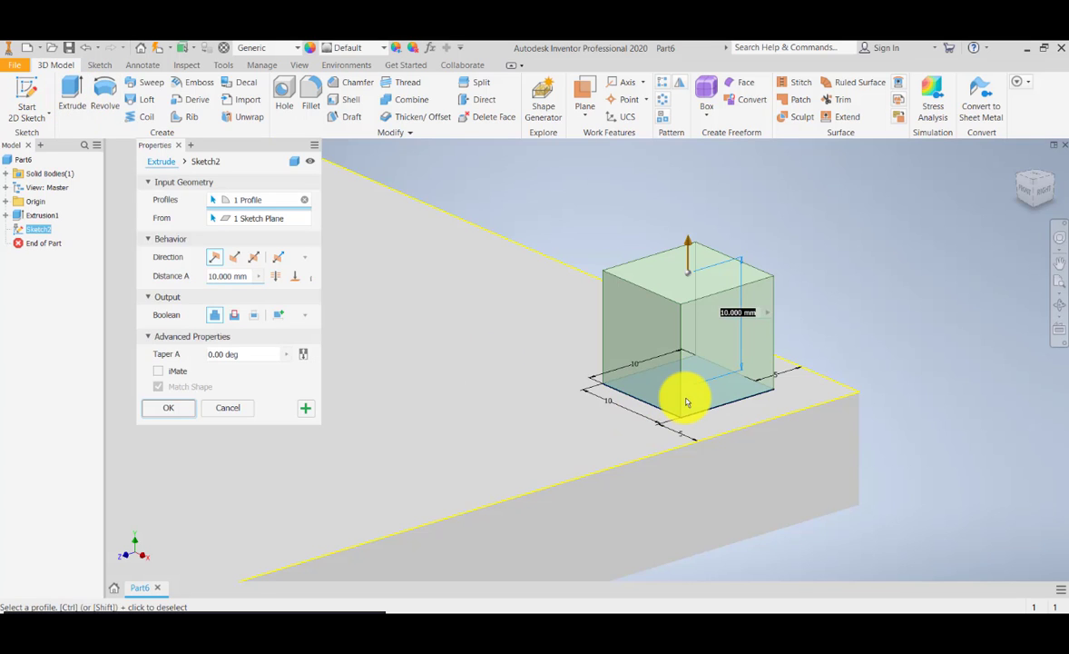
middle_drag(644, 374, 718, 307)
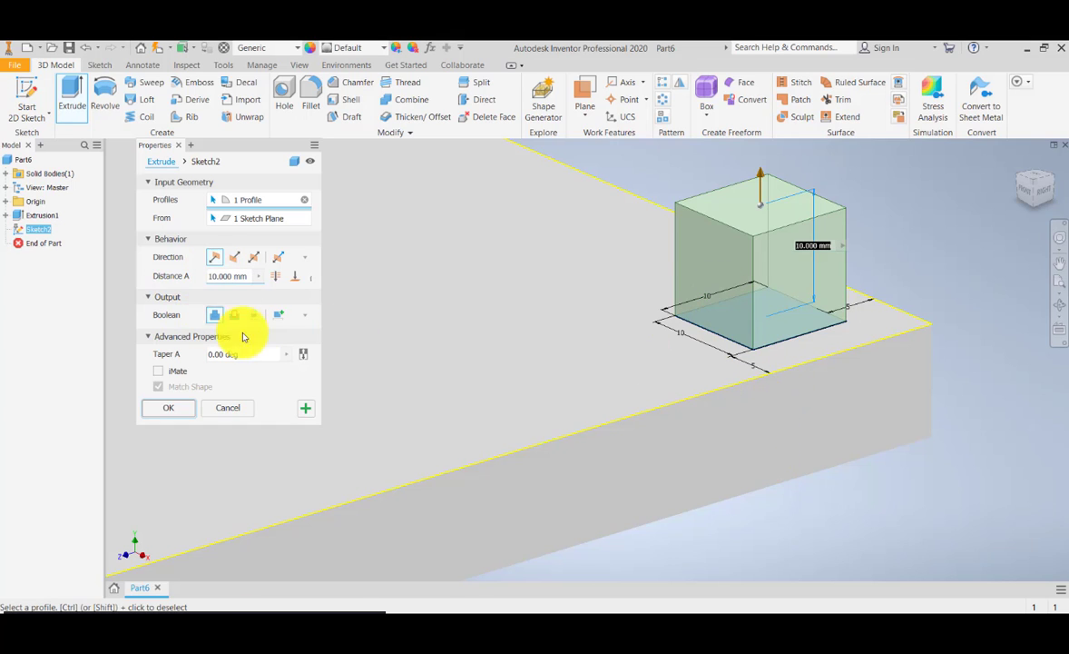
click(235, 257)
middle_drag(728, 477, 633, 477)
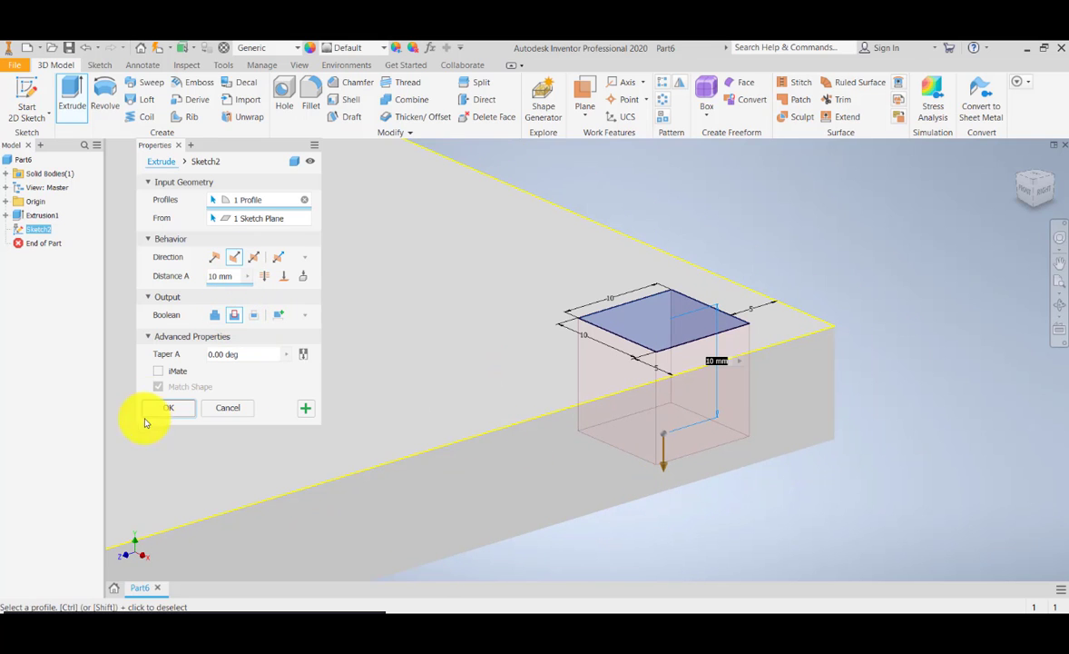
click(186, 408)
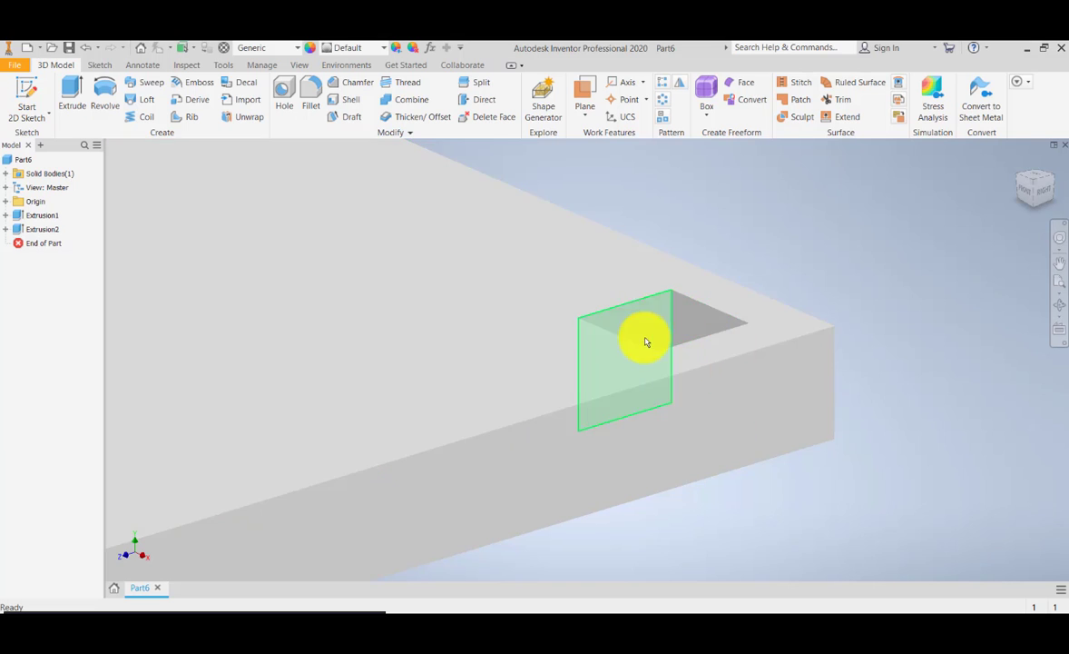
- Start a rectangular pattern with the square cut through the plate as the feature to repeat
shift+middle_drag(647, 342, 568, 330)
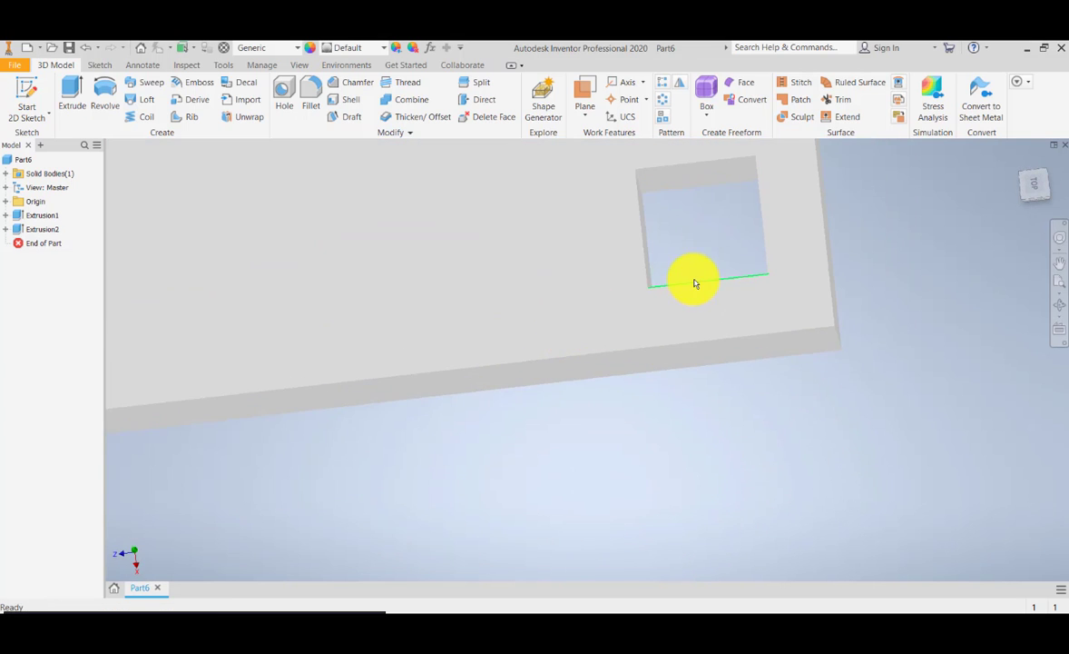
shift+middle_drag(694, 284, 621, 387)
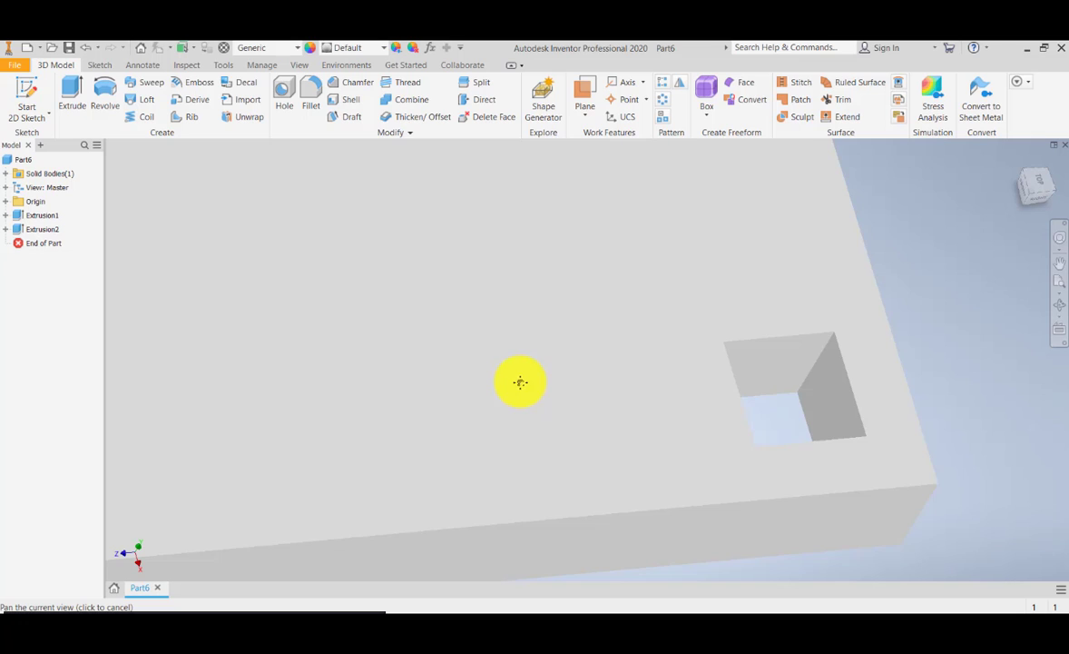
drag(520, 382, 536, 390)
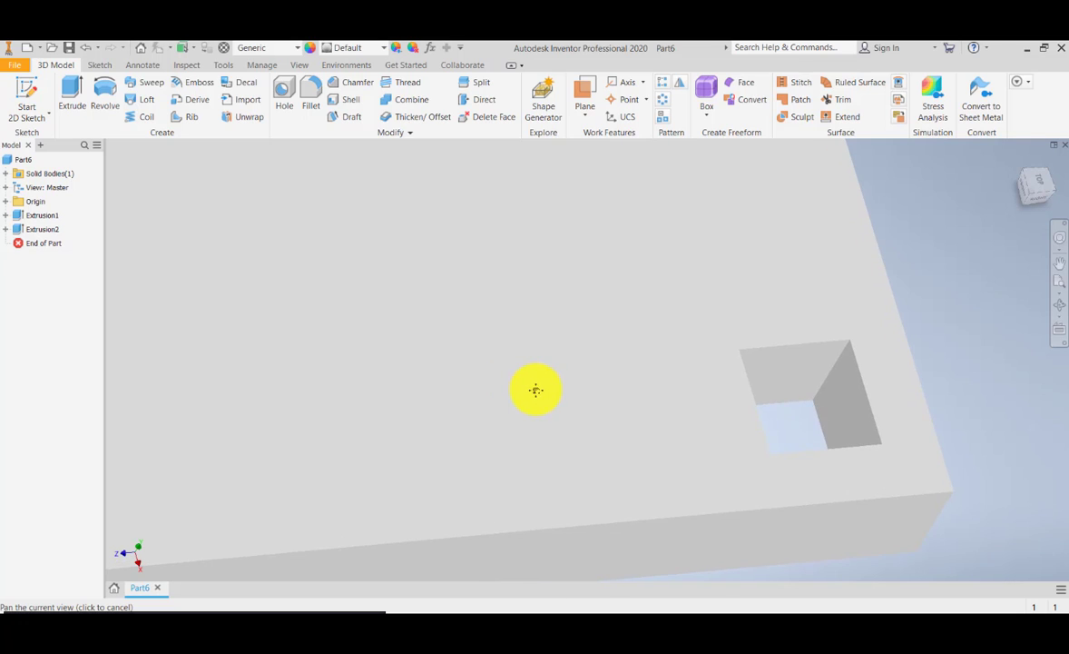
key(Escape)
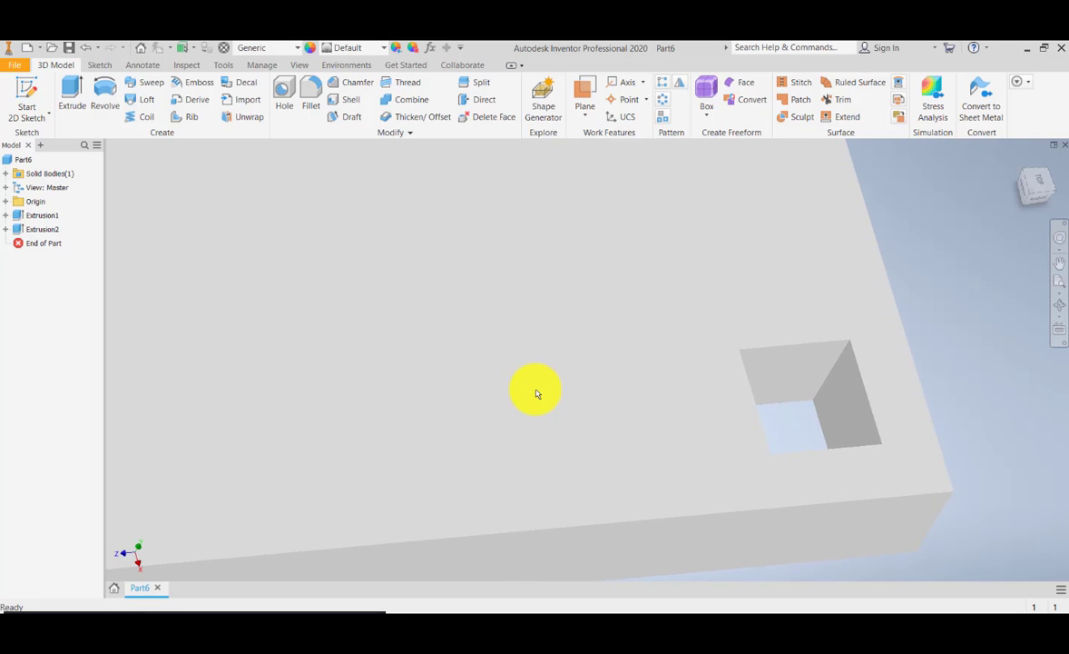
click(663, 85)
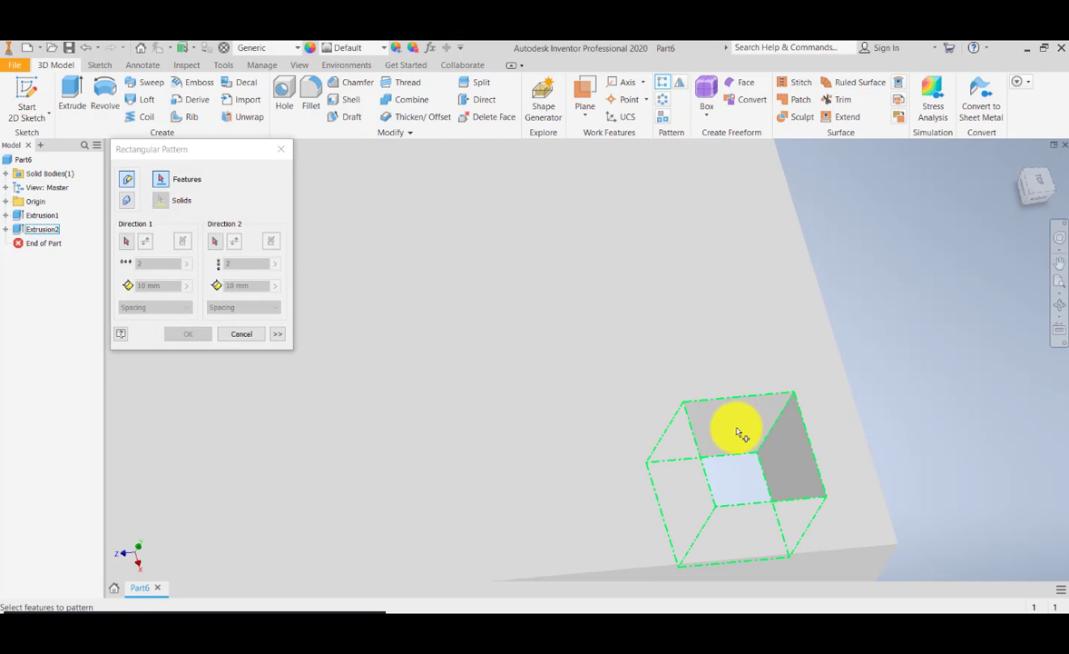
click(162, 182)
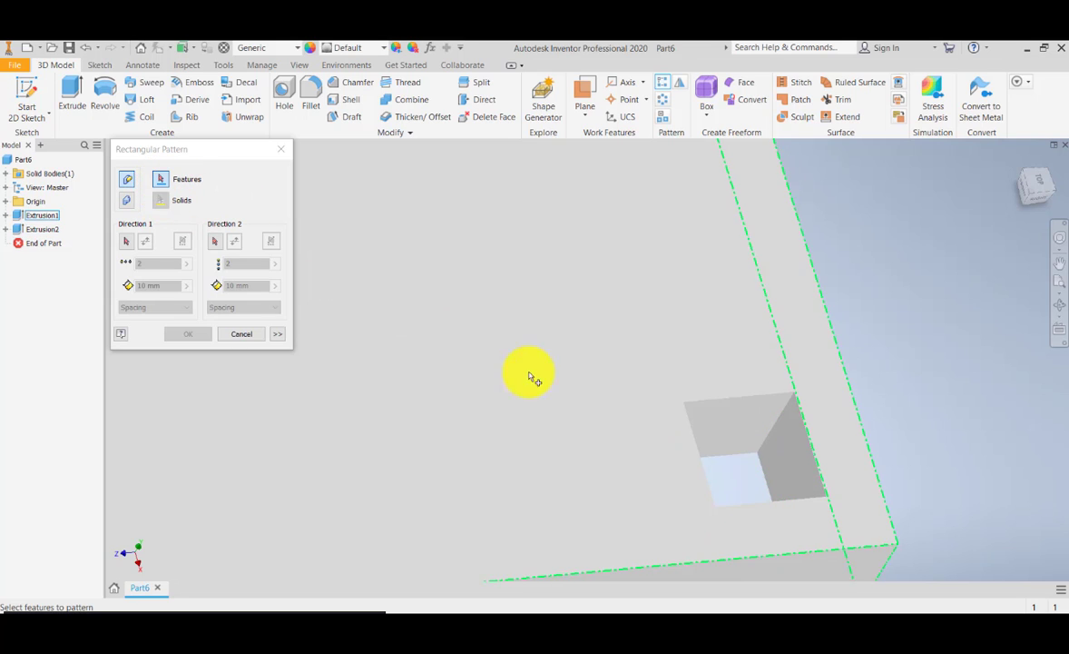
click(714, 421)
- Define the pattern's first direction along the plate's front top edge, reversed to run into the plate, with 15 mm spacing
shift+middle_drag(621, 390, 660, 331)
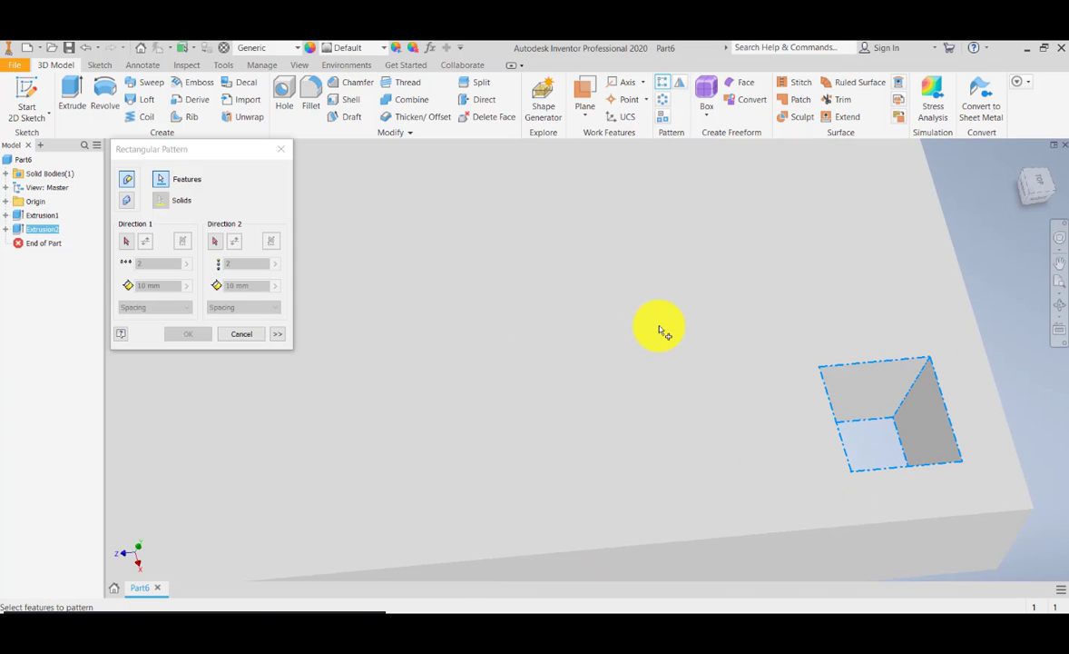
scroll(661, 329, up, 3)
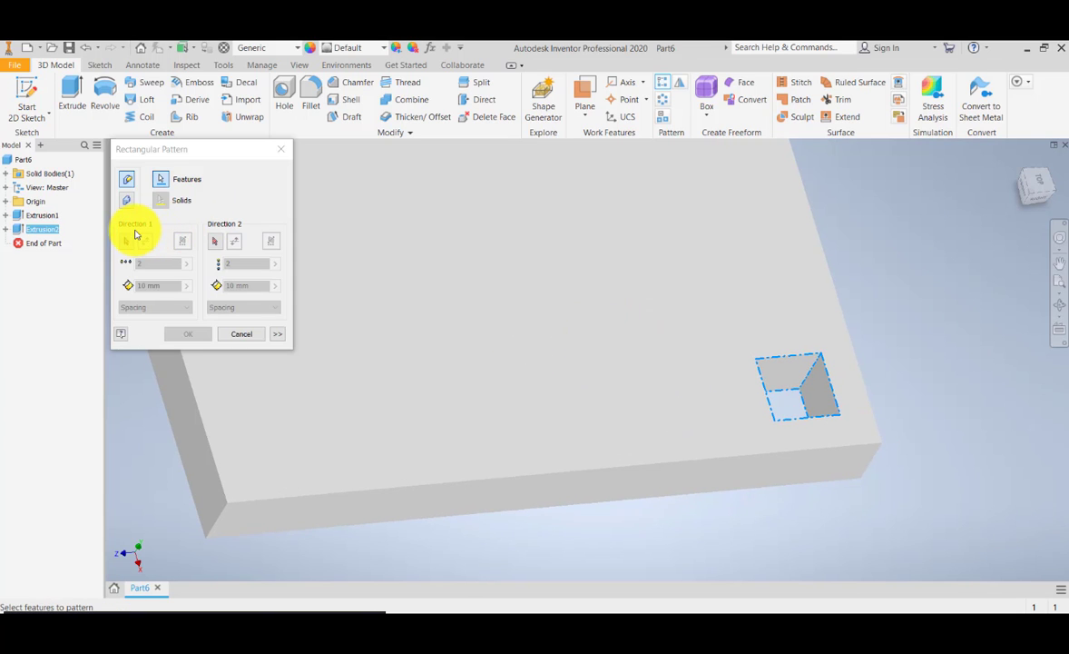
middle_drag(487, 276, 482, 295)
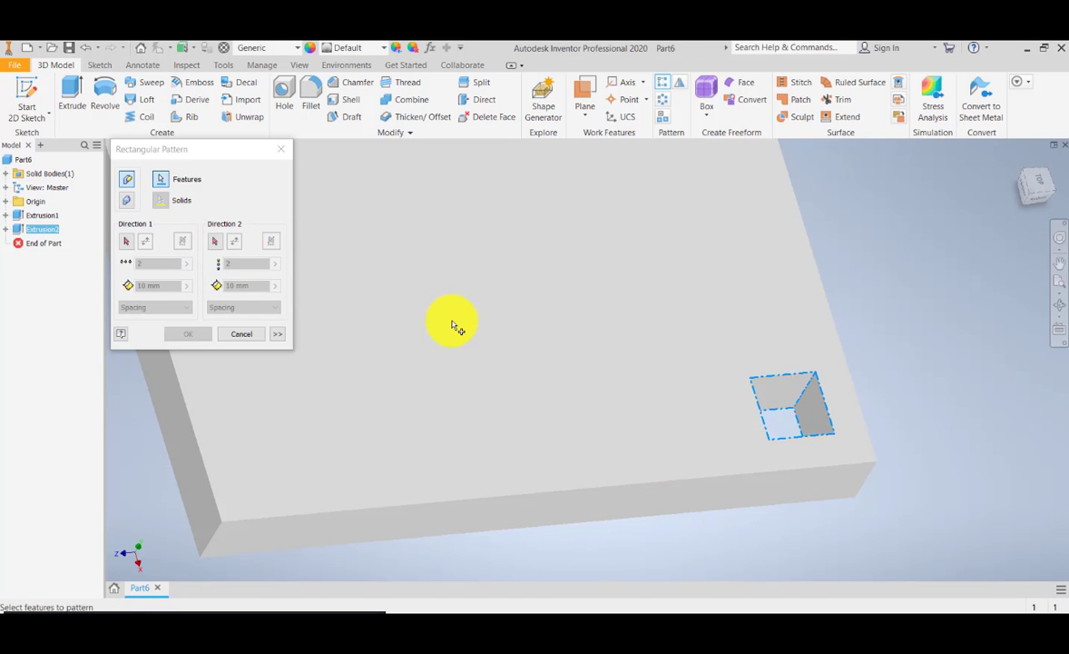
click(128, 248)
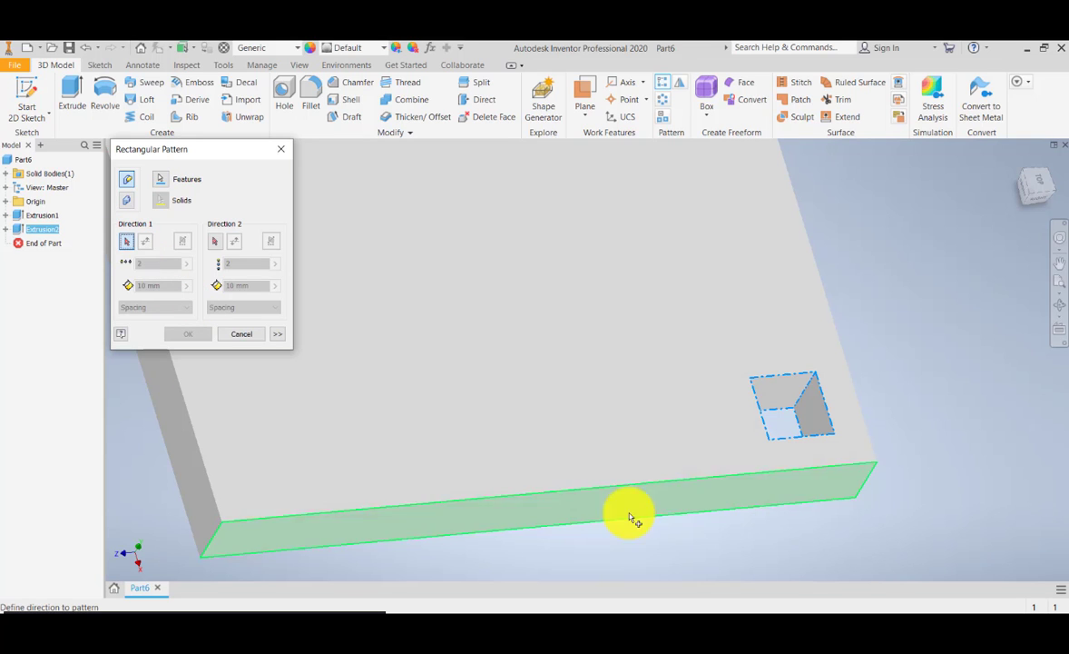
click(693, 484)
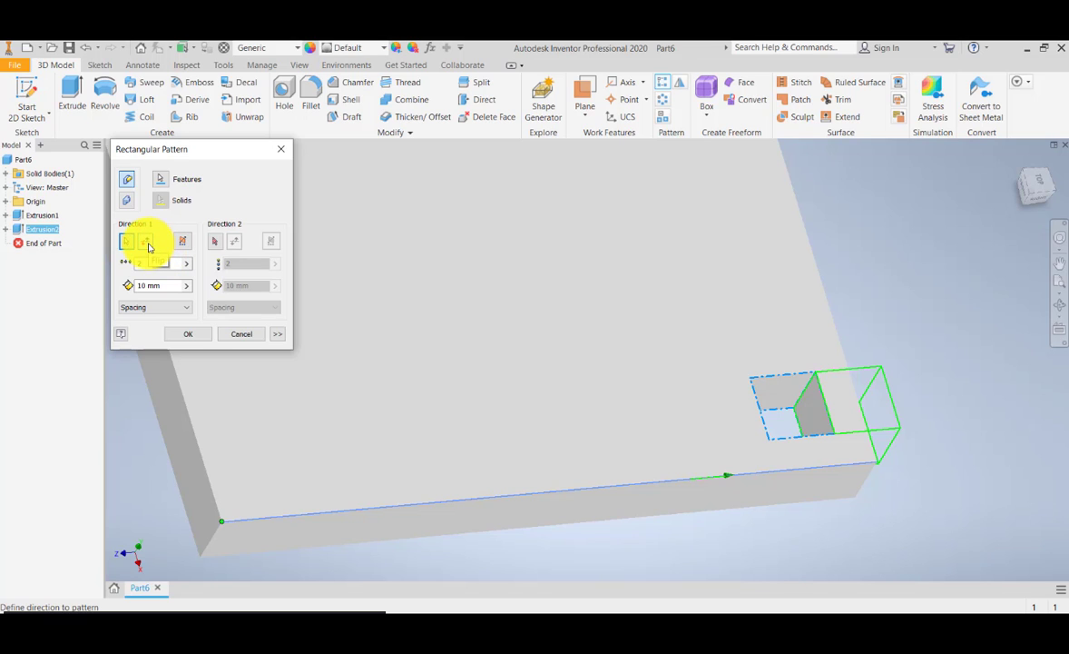
click(148, 245)
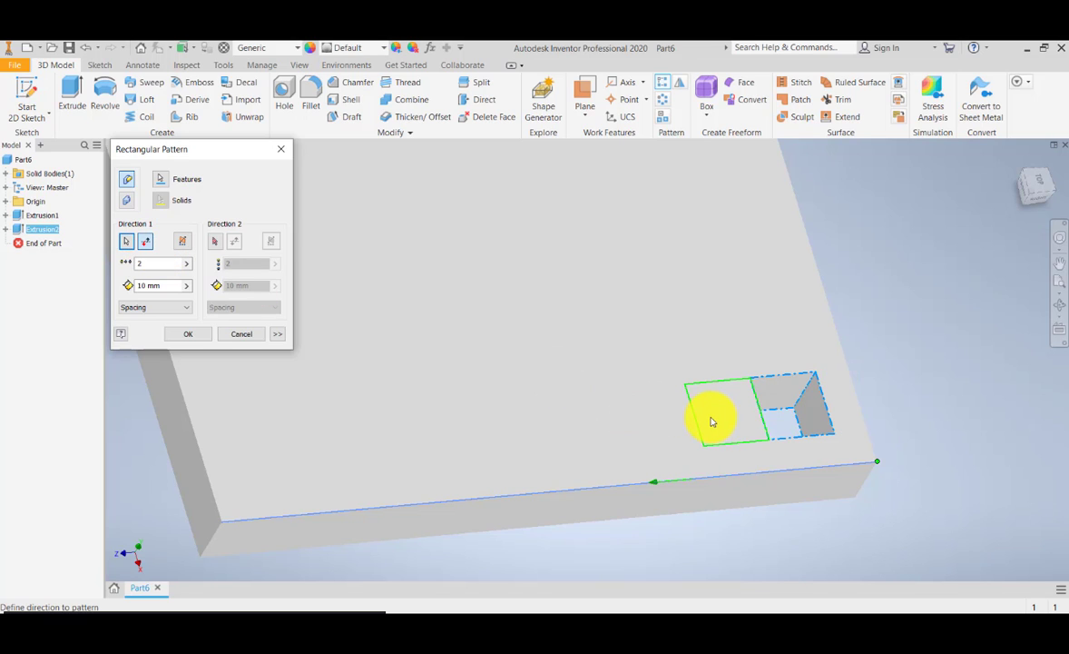
click(168, 285)
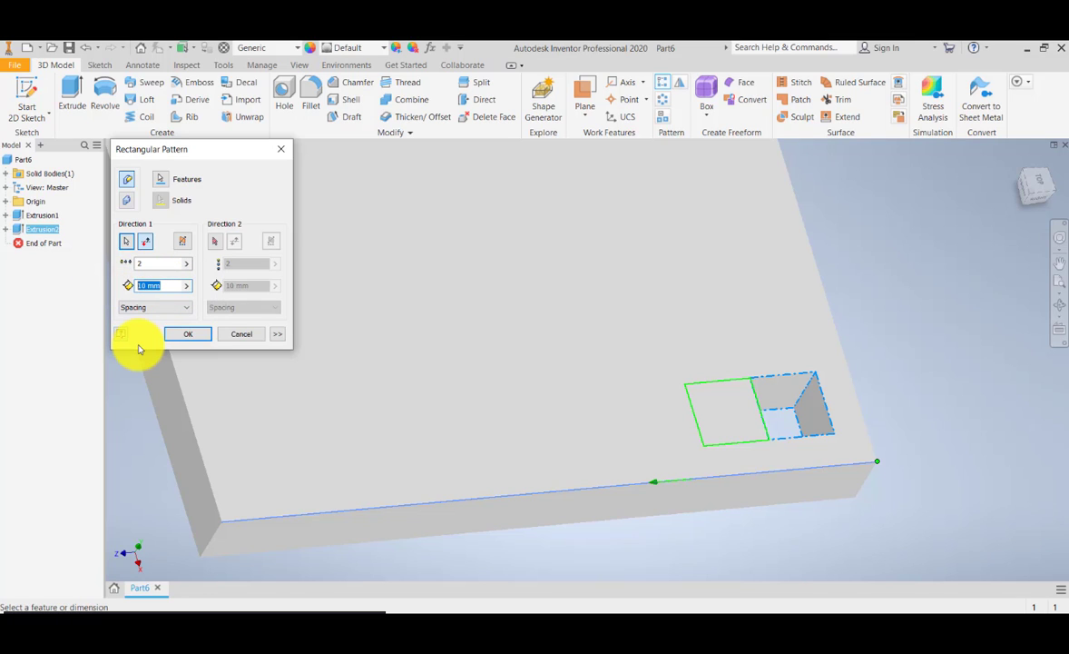
text(15)
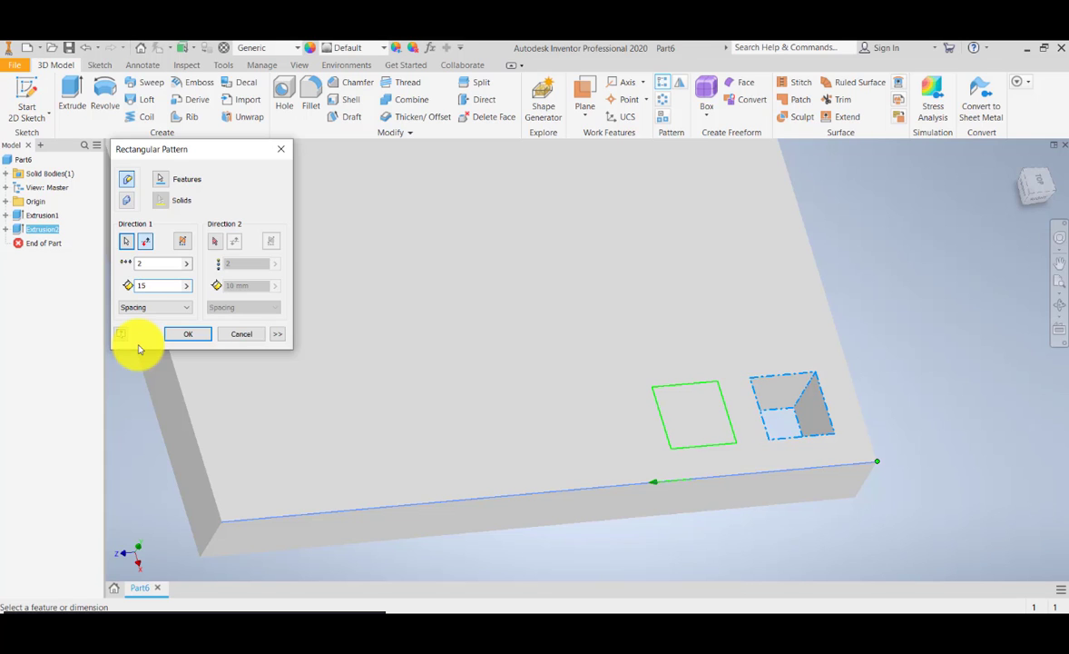
- Define the pattern's second direction along the plate's adjacent top edge beside the hole, with 15 mm spacing
middle_drag(728, 441, 697, 471)
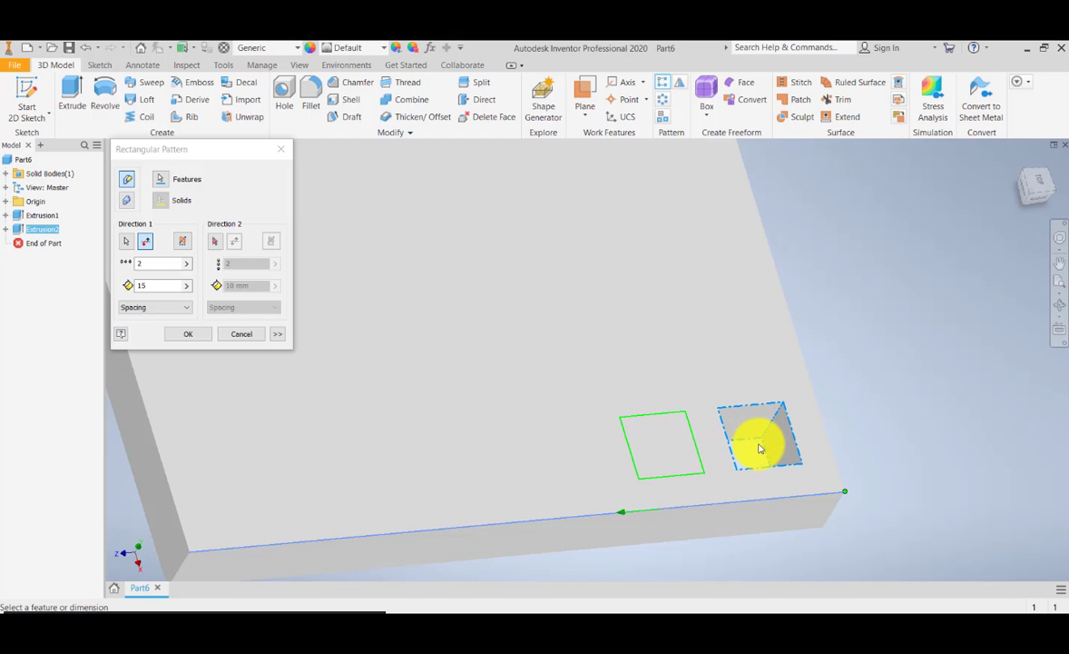
middle_drag(702, 341, 718, 341)
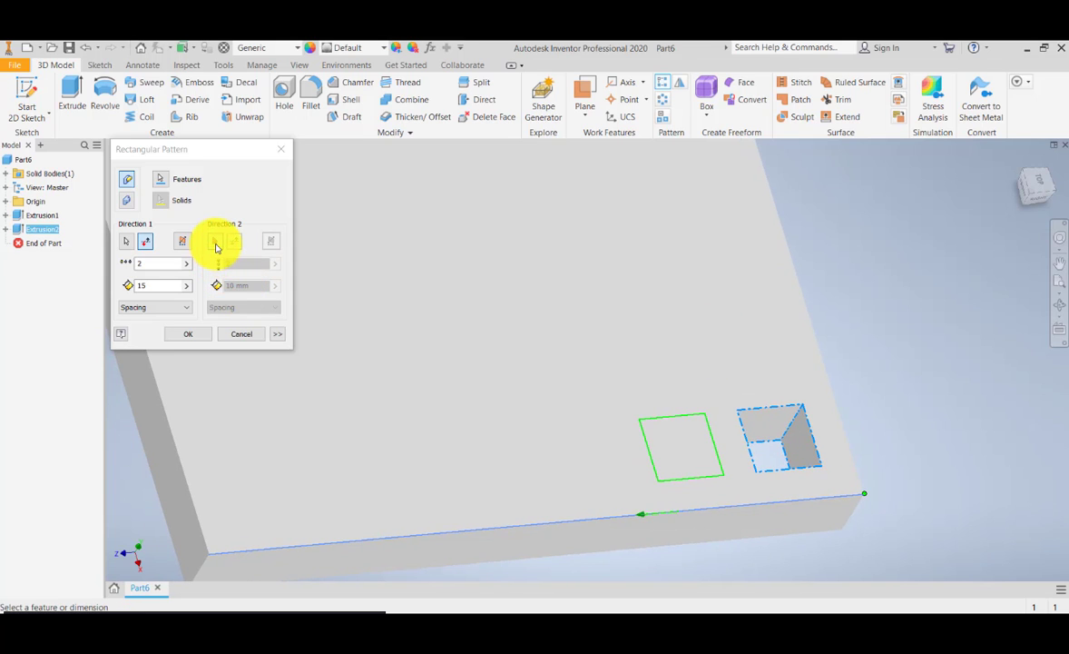
click(216, 242)
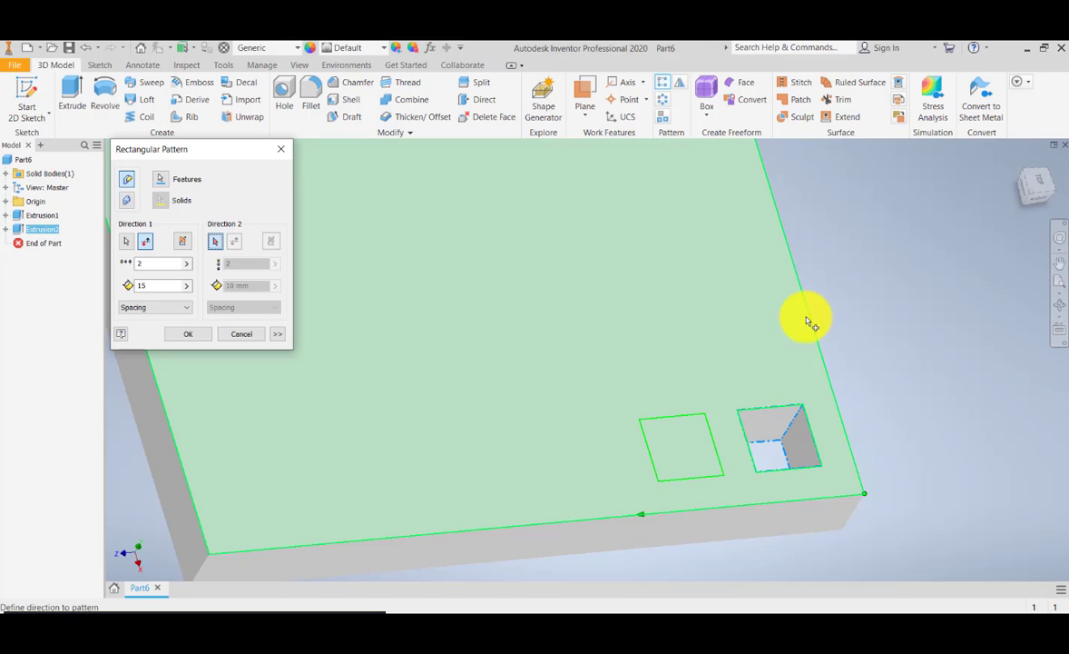
click(810, 322)
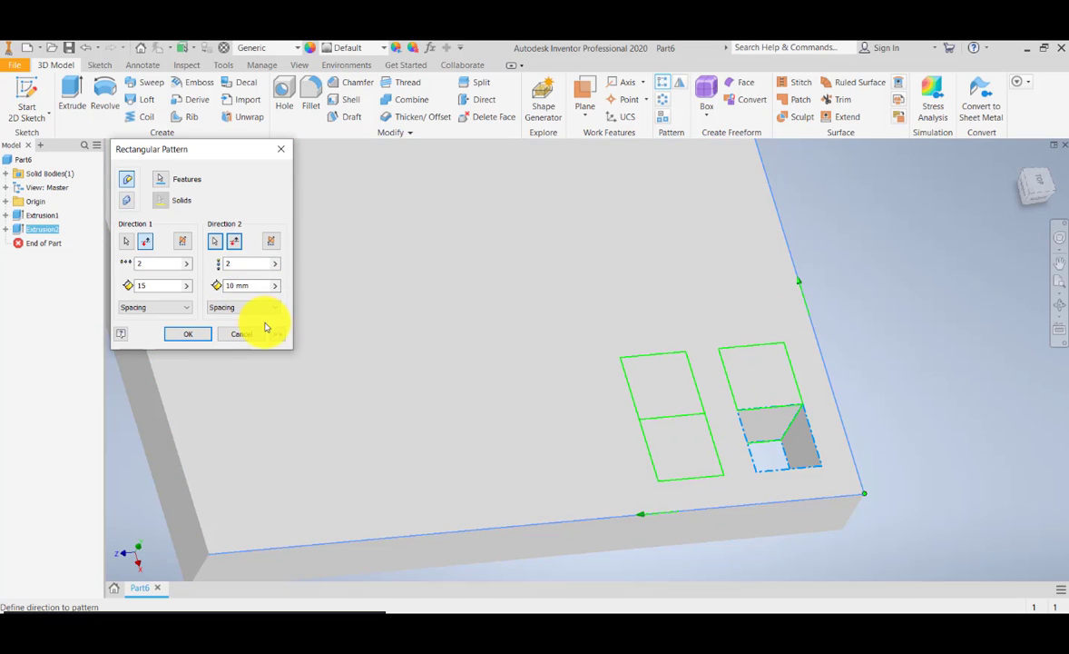
click(255, 286)
text(15)
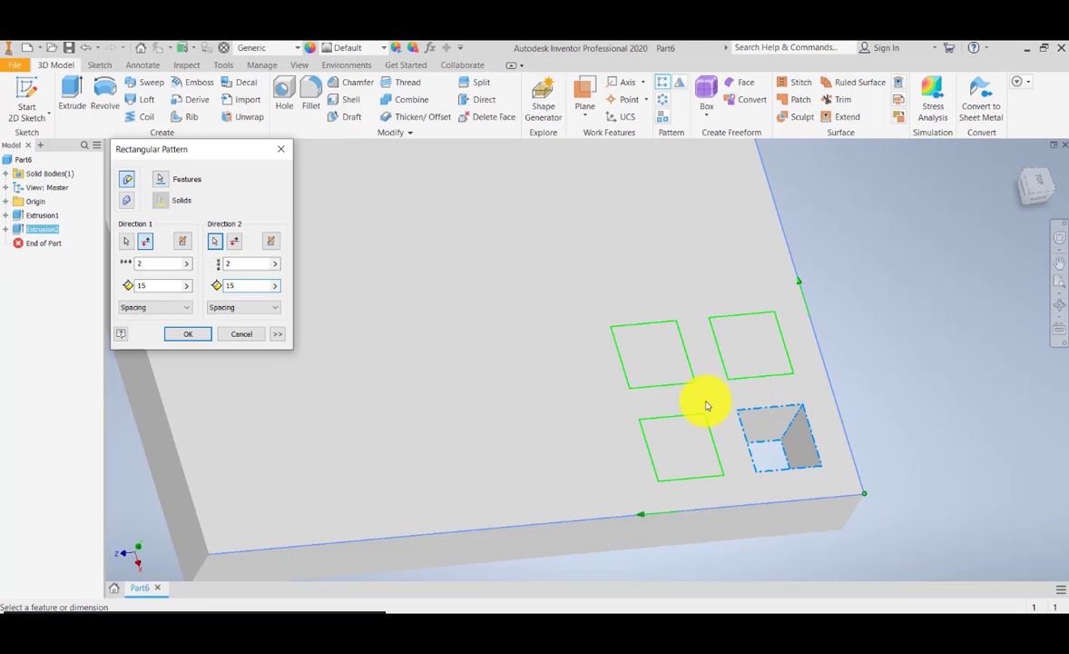
- Set the count to 6 in both directions and create the rectangular pattern of square holes
scroll(668, 404, up, 3)
middle_drag(552, 324, 554, 363)
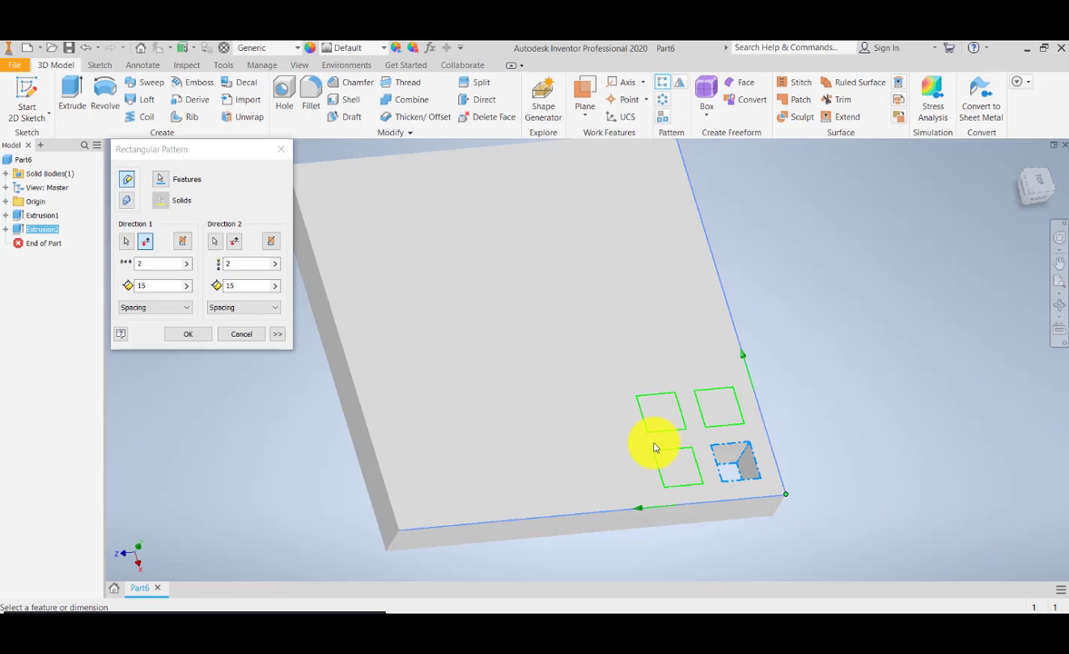
drag(163, 265, 103, 268)
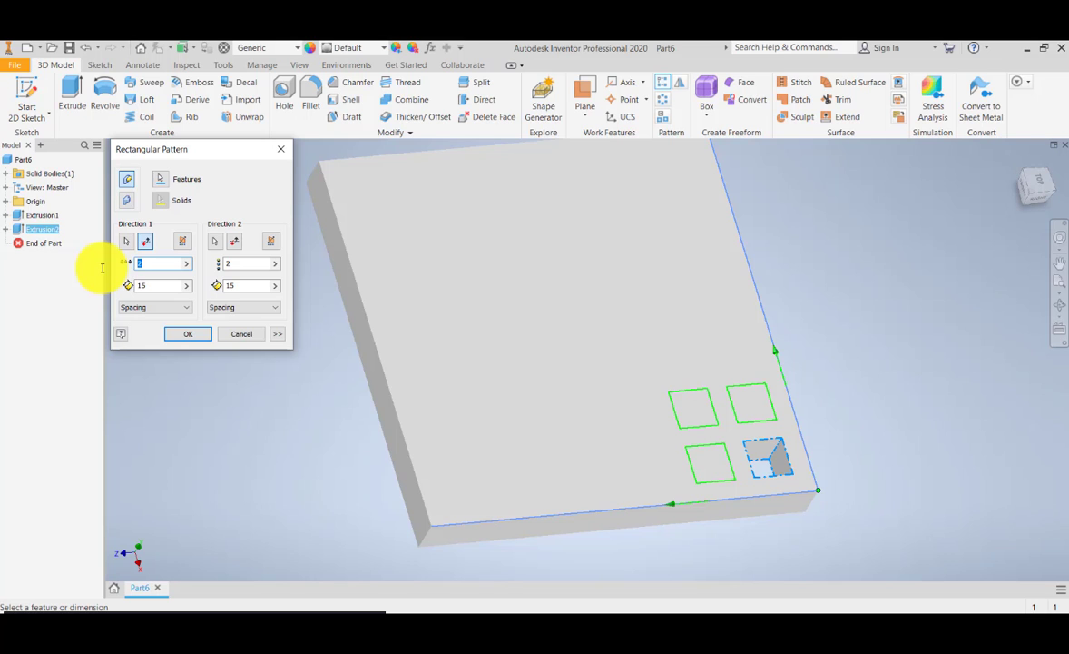
text(6)
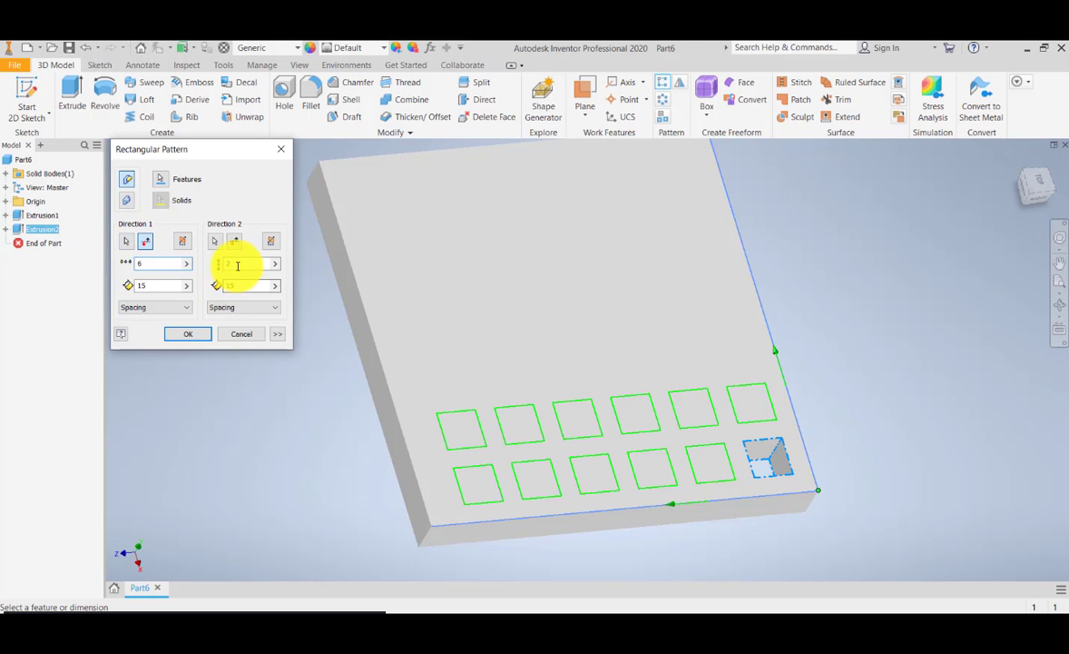
drag(241, 264, 179, 265)
text(6)
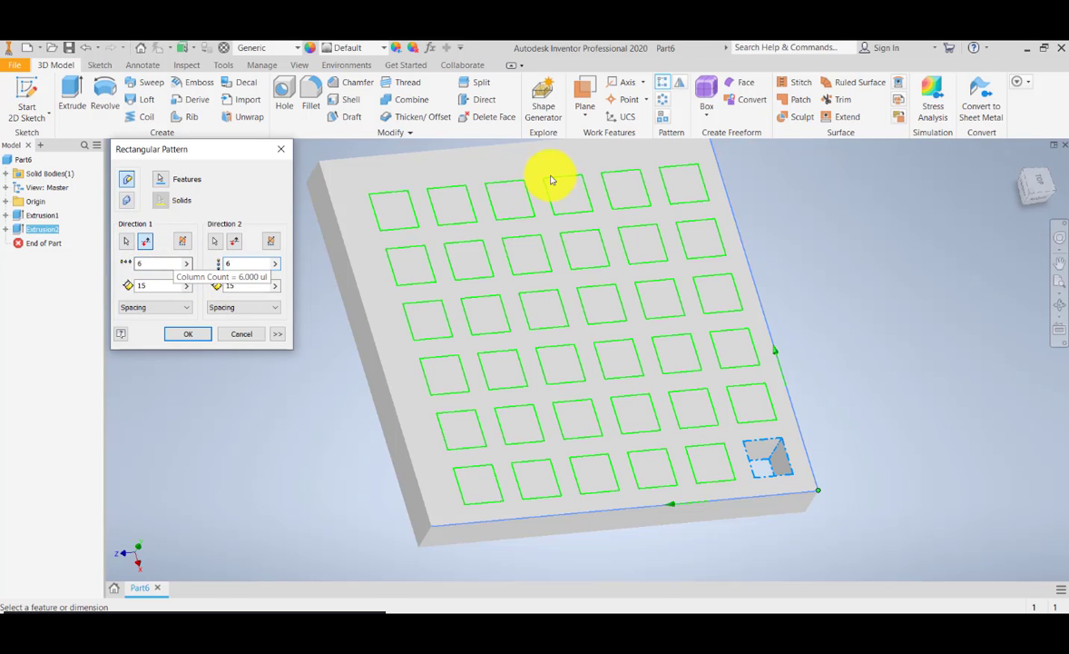
middle_drag(513, 217, 505, 253)
click(188, 334)
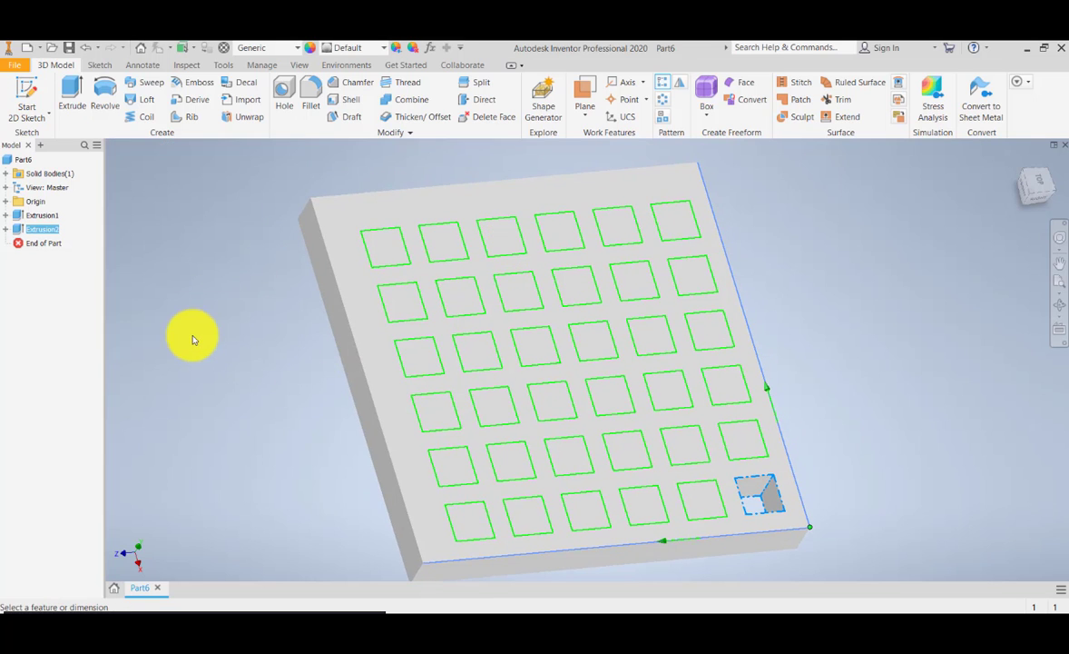
- Change the model's visual style to Shaded with Edges and view the perforated plate from another angle
click(1059, 305)
drag(606, 487, 577, 485)
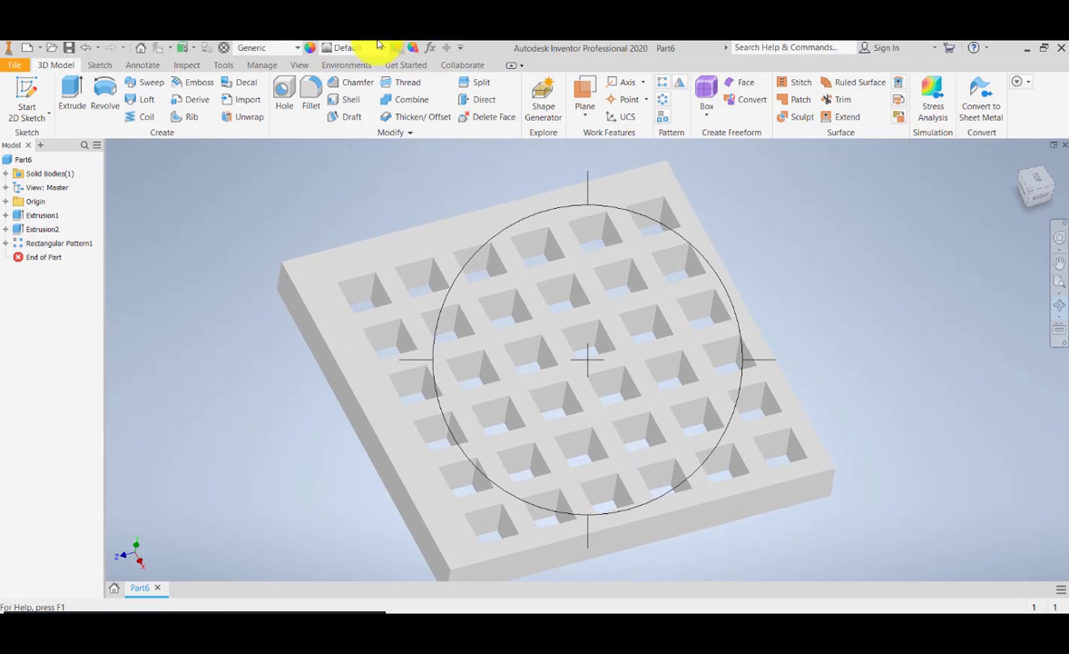
click(298, 65)
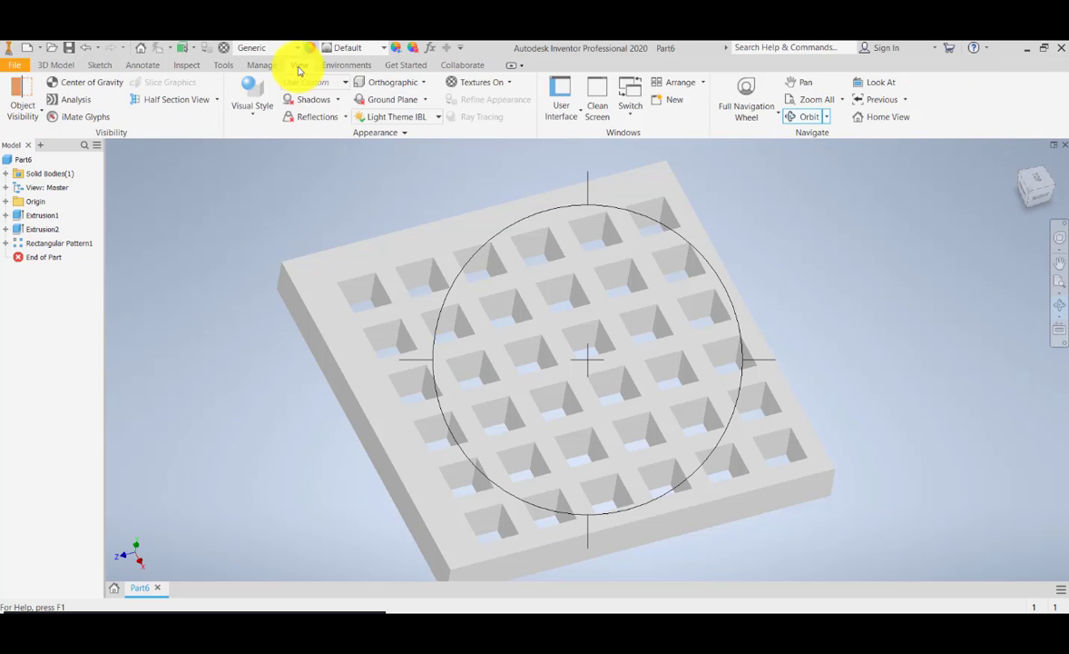
click(253, 109)
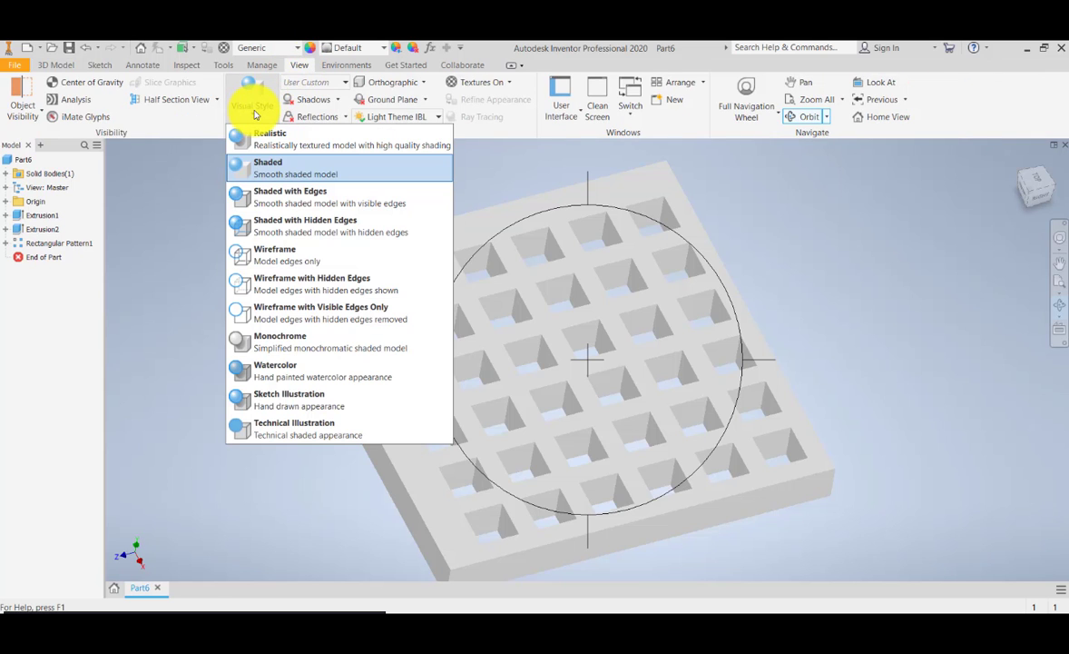
click(271, 198)
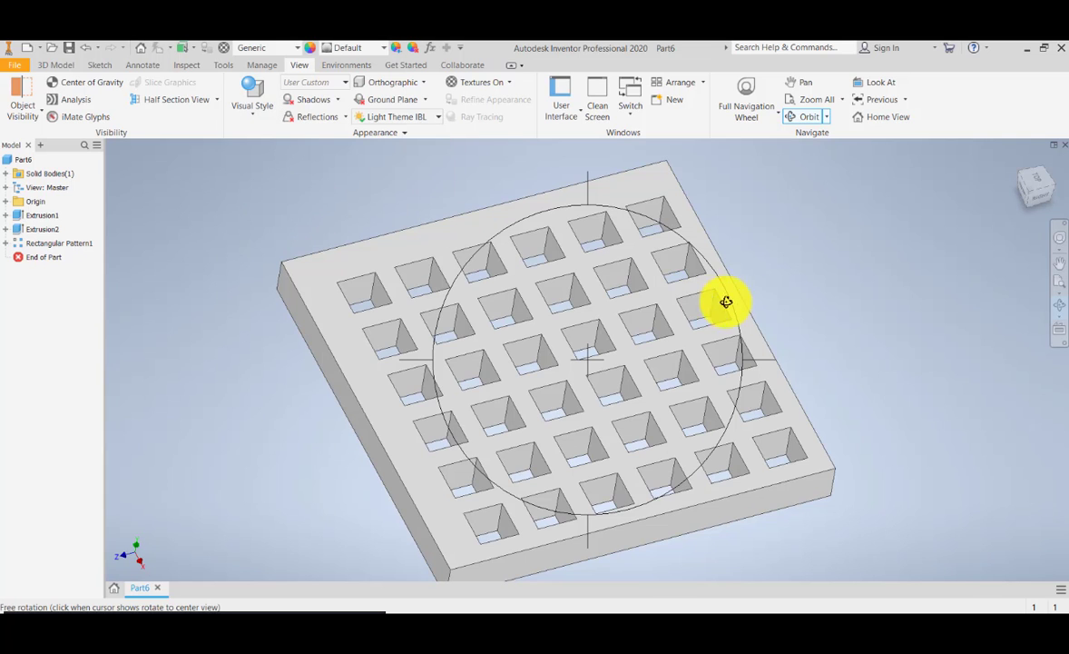
drag(531, 381, 611, 306)
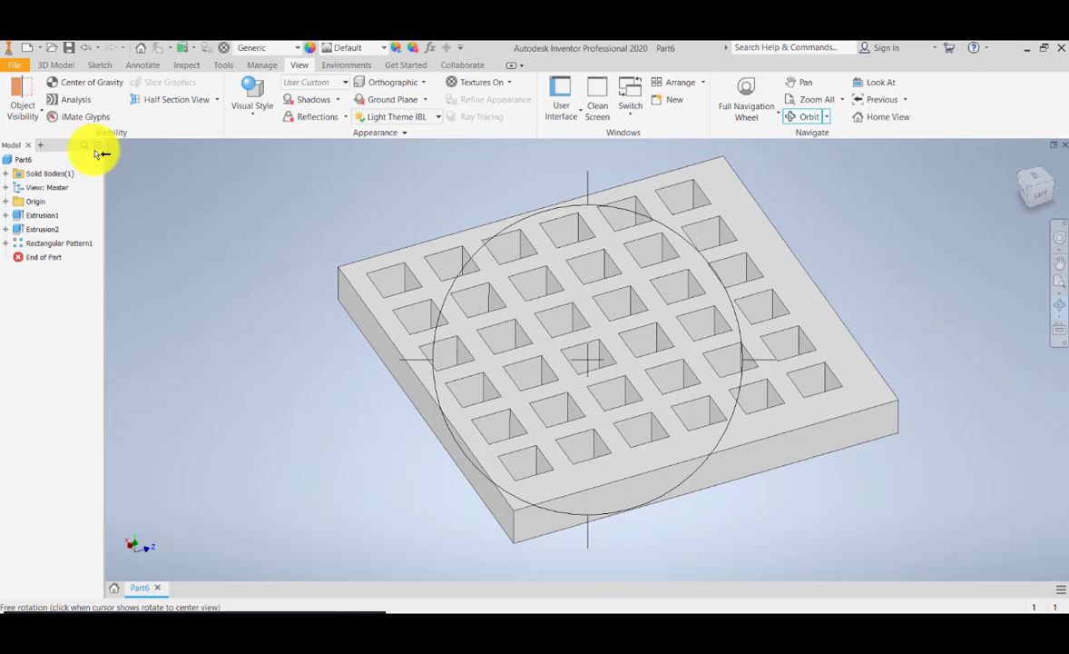
- Save the part as Part16 in the ProjectName-A folder, keeping the Autodesk Inventor Parts (*.ipt) file type
click(16, 68)
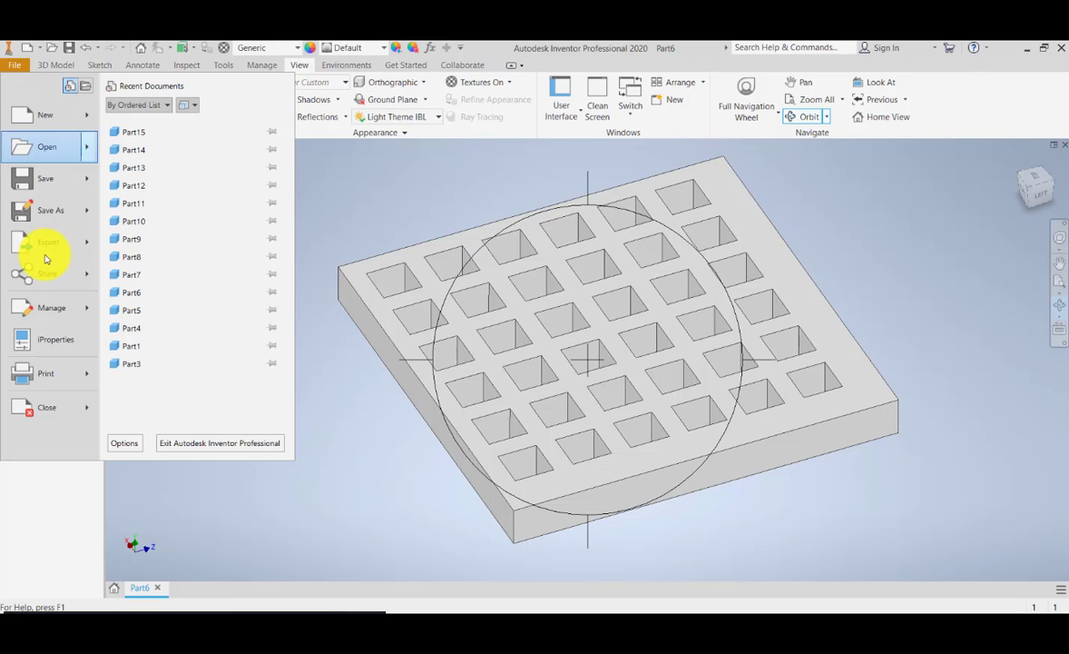
key(Escape)
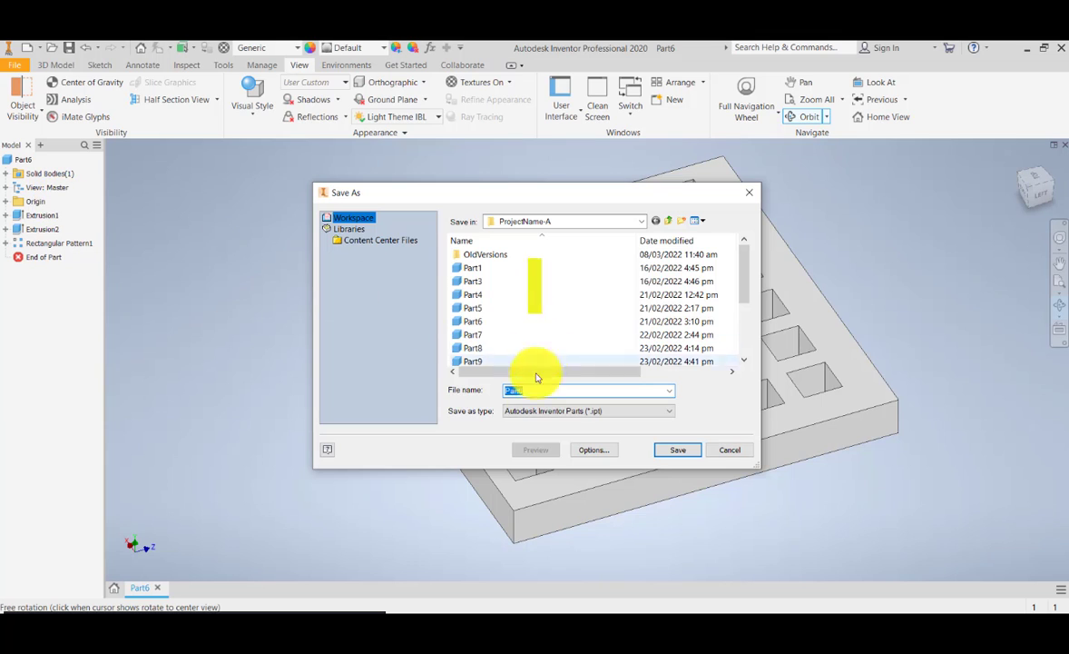
scroll(576, 341, down, 3)
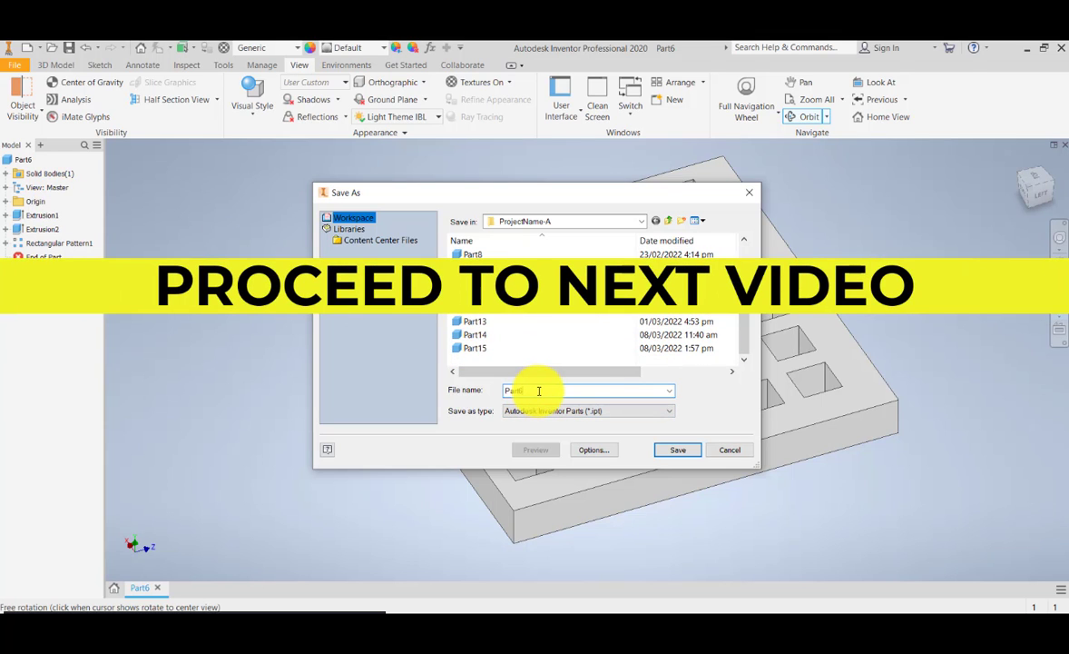
text(Part16)
click(681, 448)
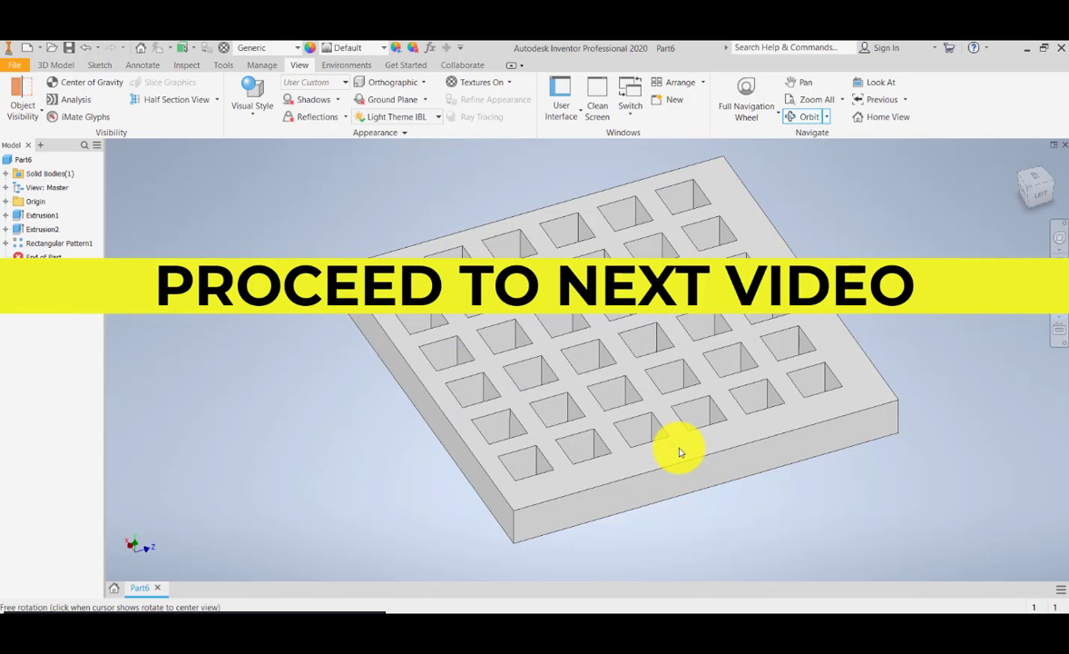